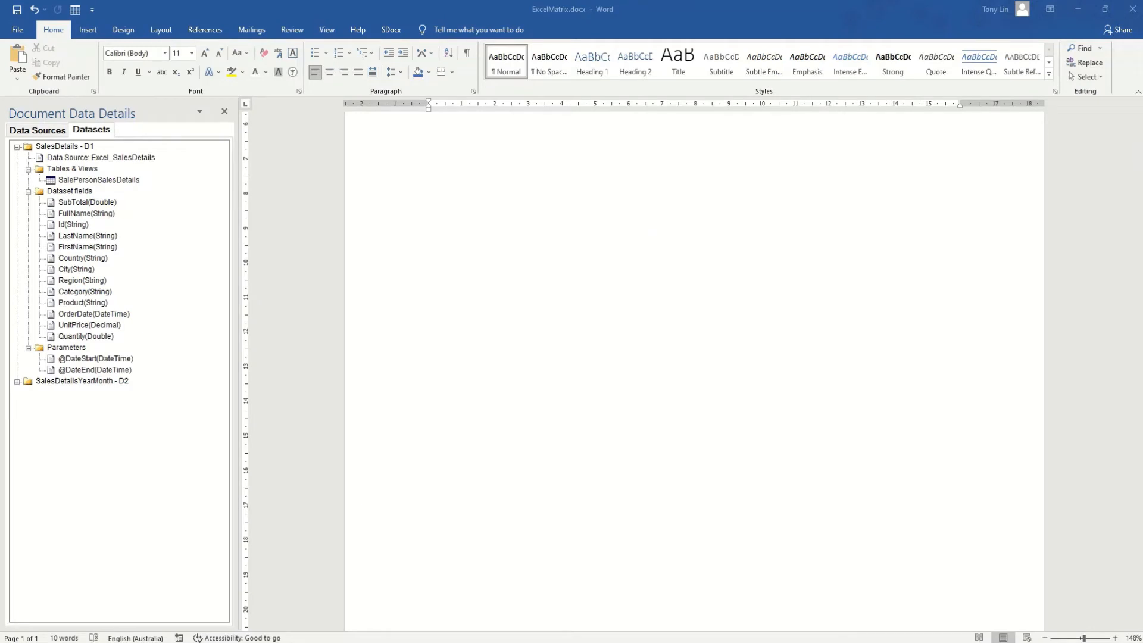
Show the SDocx ribbon commands and start a new blank document
click(390, 31)
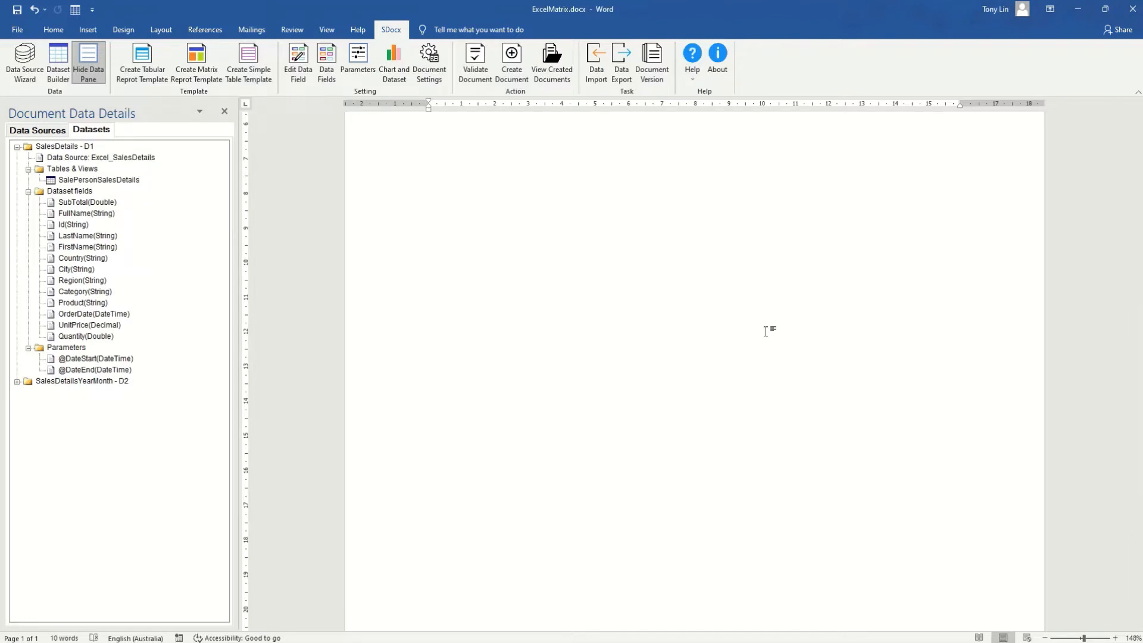
key(ctrl+n)
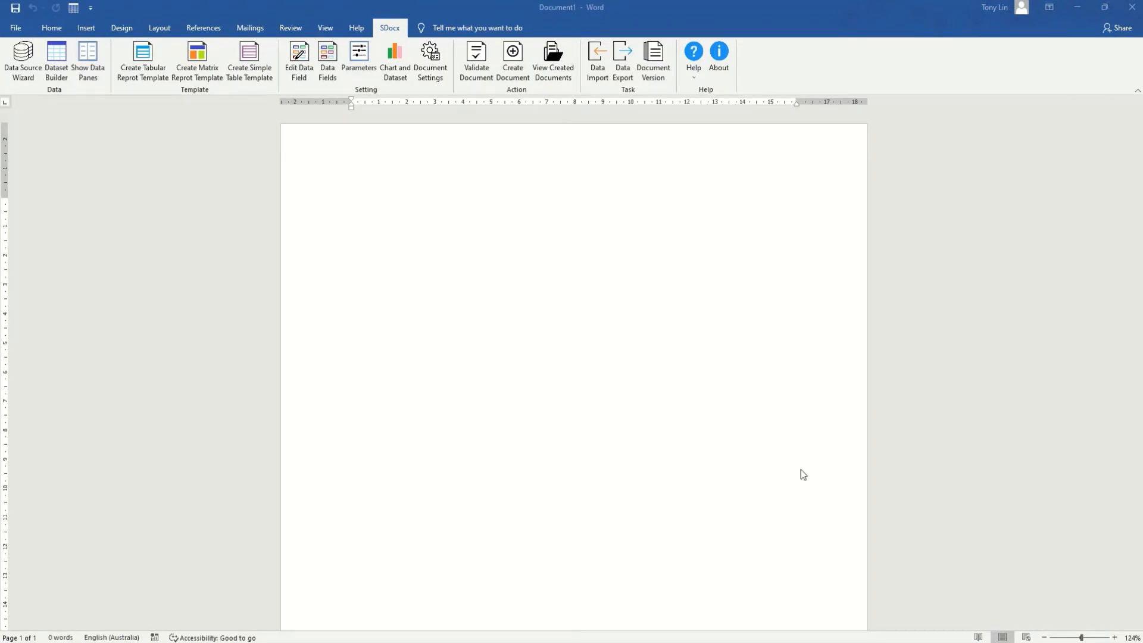
Launch the Data Source Wizard and save the new document as 'Matrix Report' in temp2
click(21, 64)
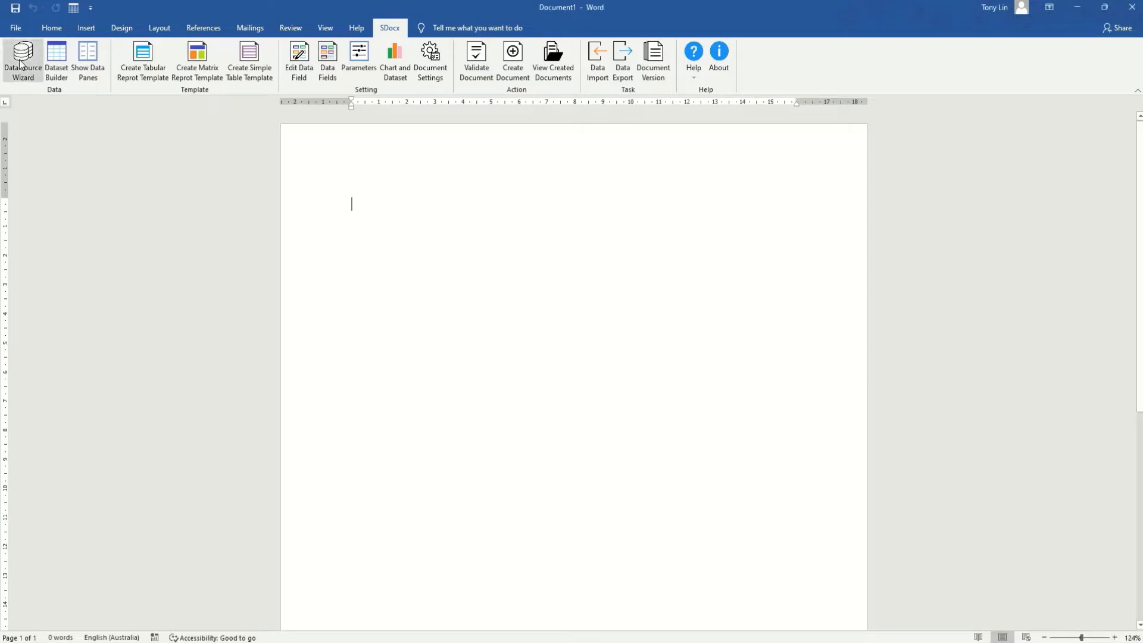
click(476, 397)
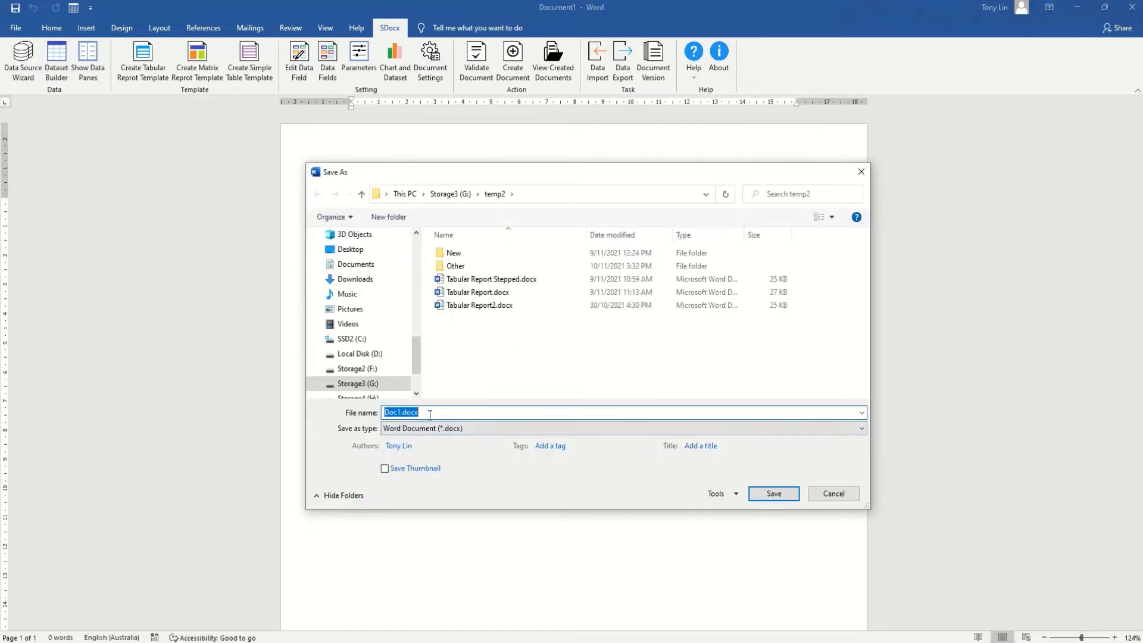
text(Matrix Report)
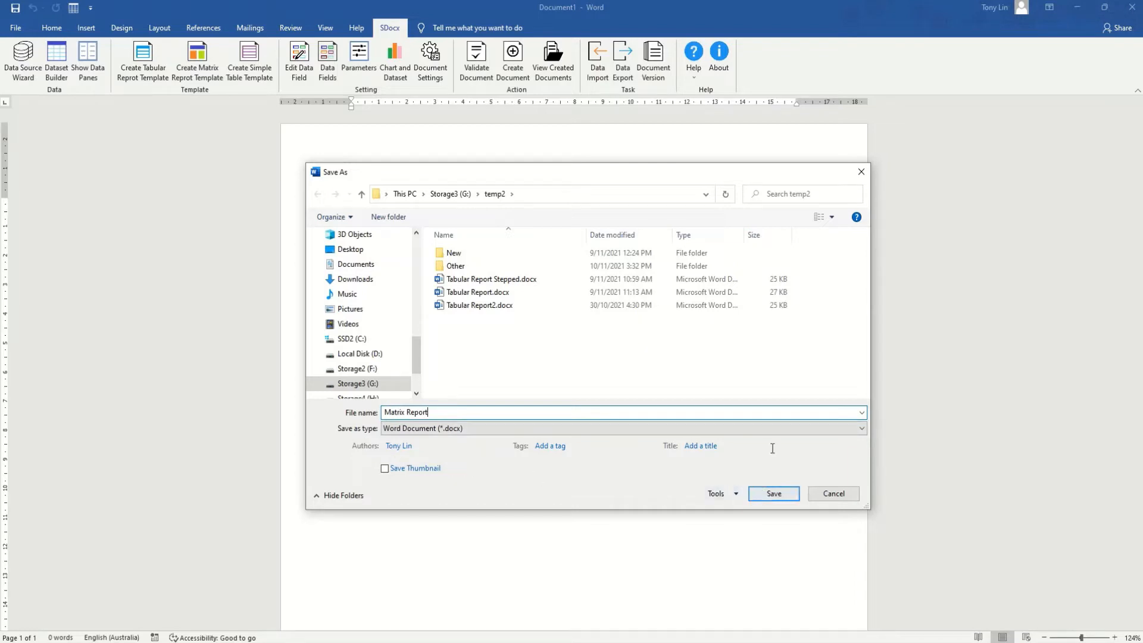
click(773, 494)
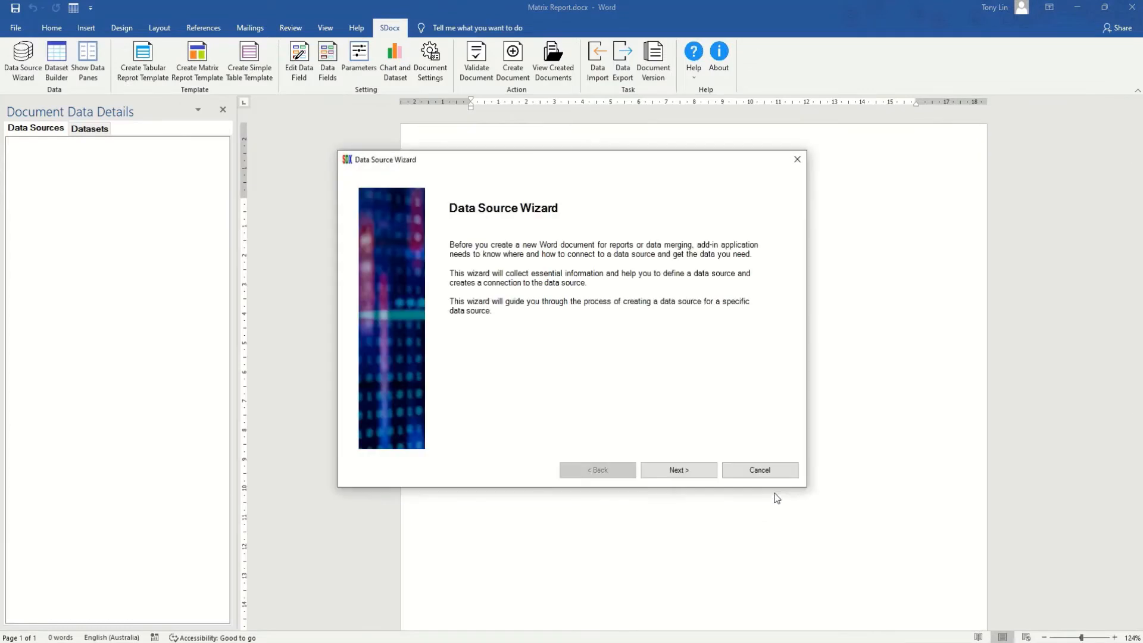
Add the existing Excel_SalesDetails data source to the document through the wizard
click(691, 471)
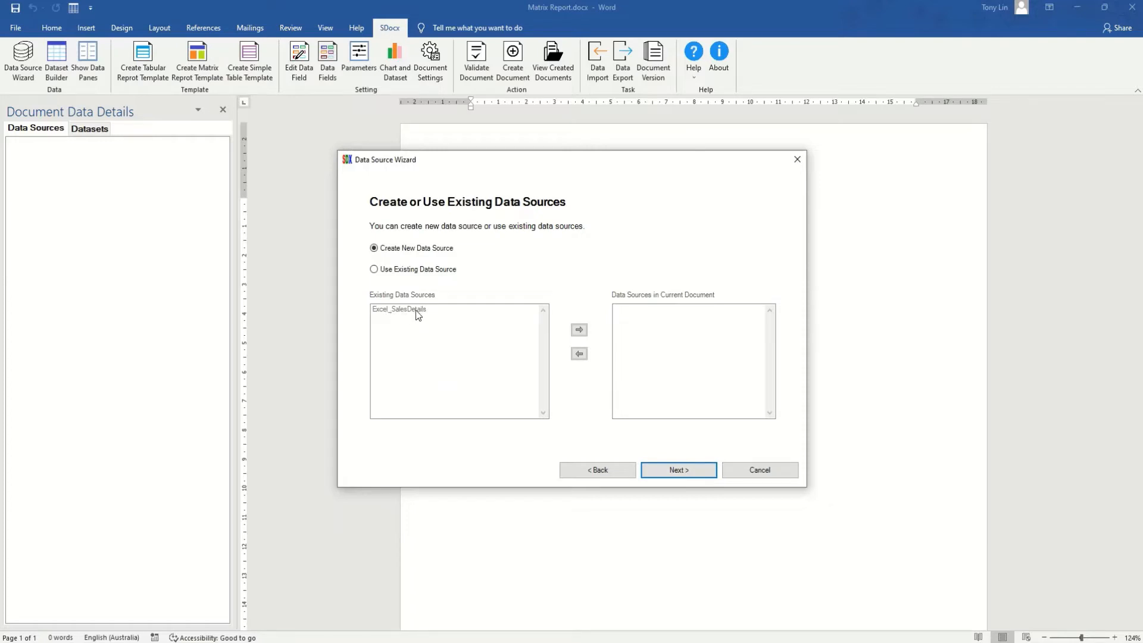
click(374, 269)
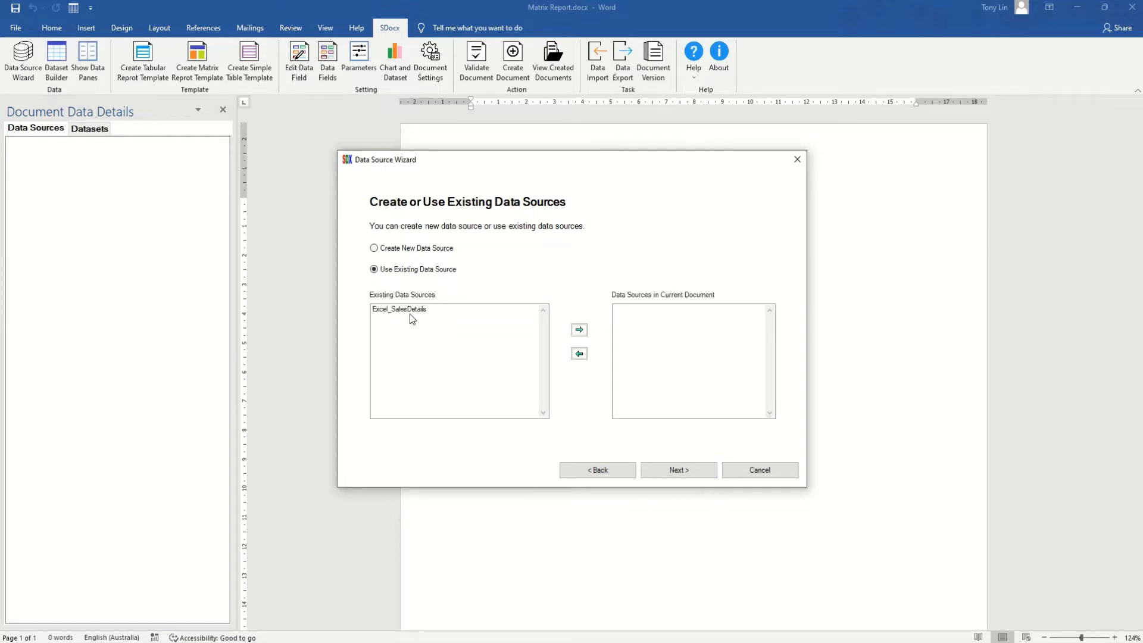
click(416, 309)
click(579, 330)
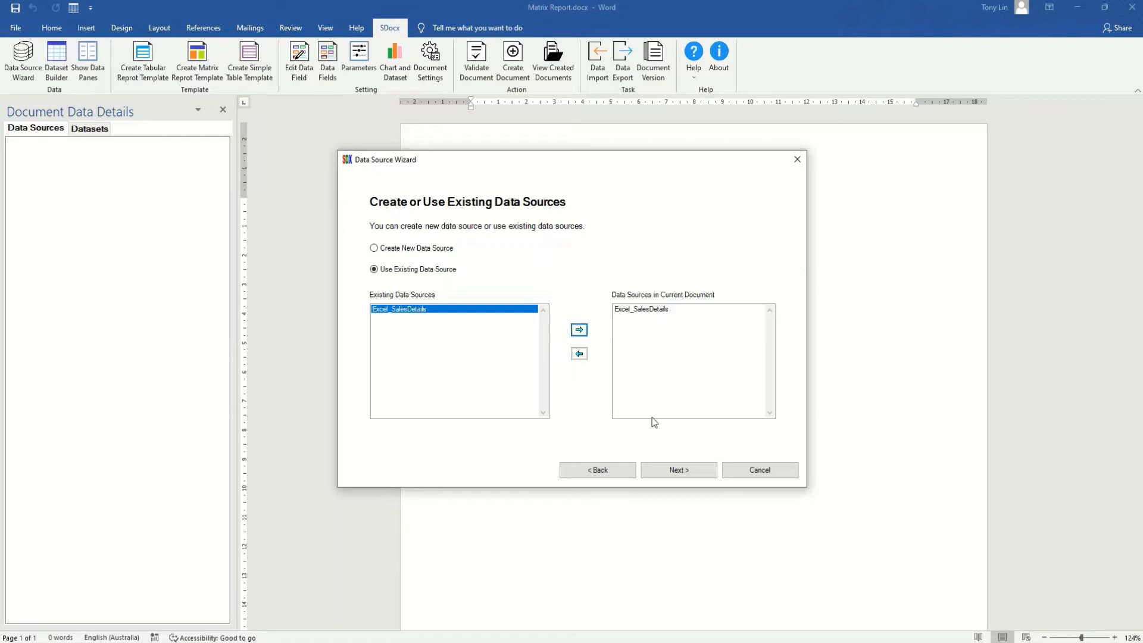
click(691, 468)
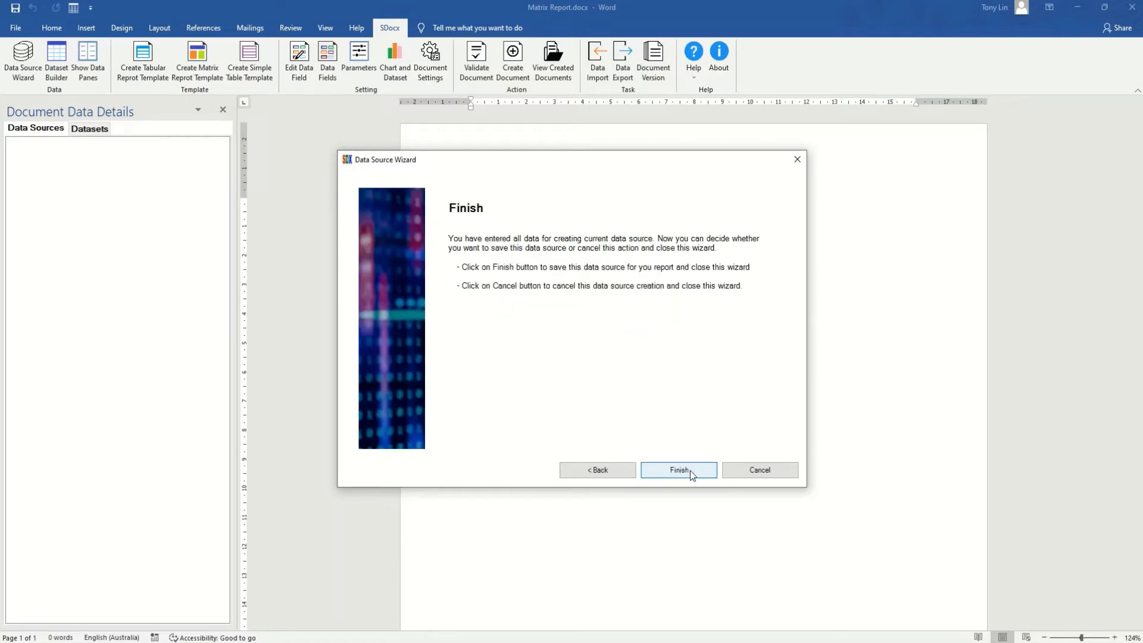
click(691, 471)
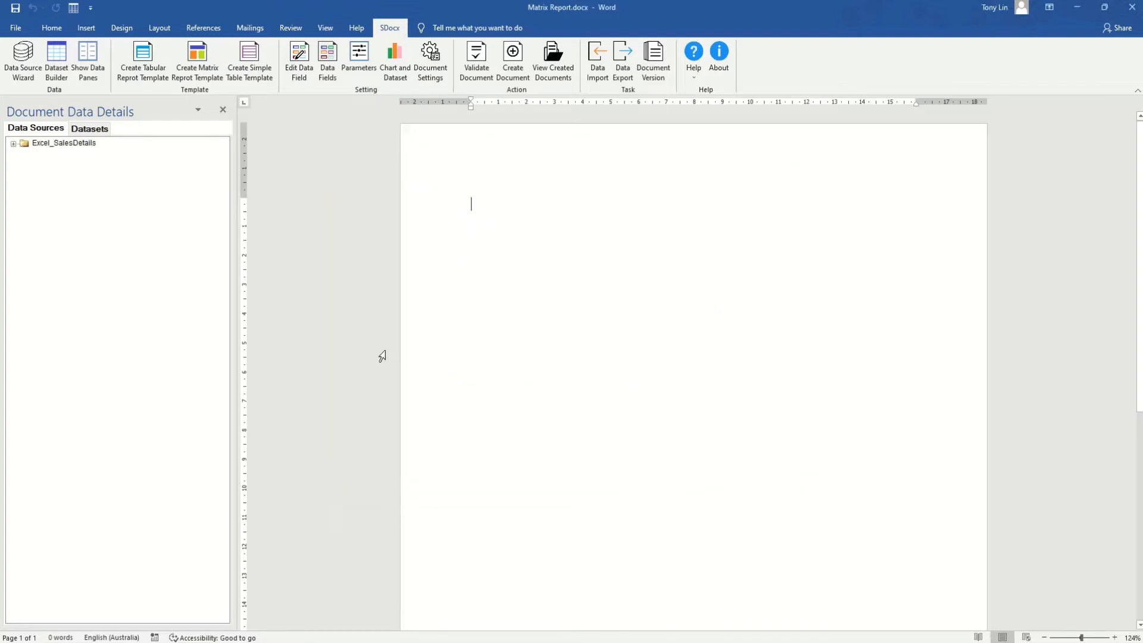
Expand Excel_SalesDetails, show the data panes on the Datasets view, and launch Dataset Builder
click(13, 143)
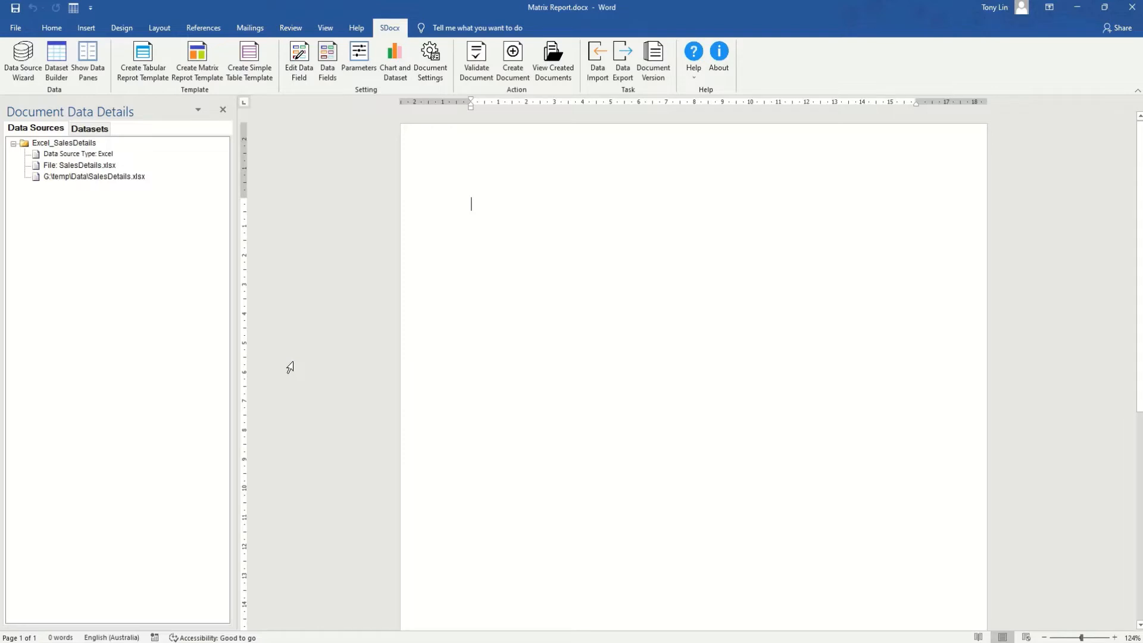
click(88, 59)
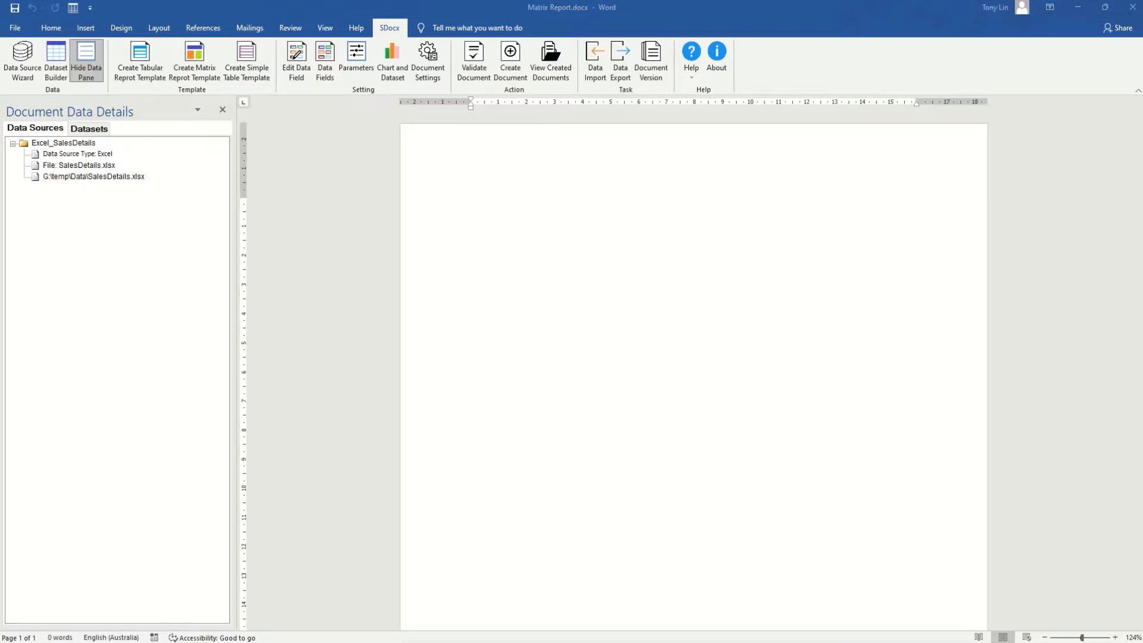
click(96, 135)
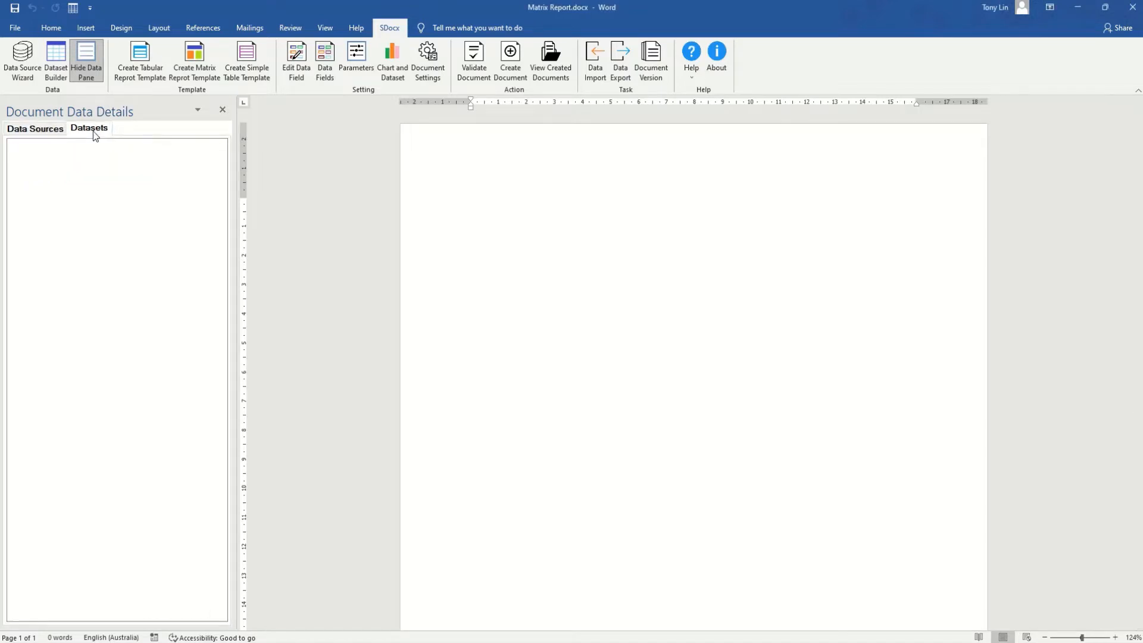
click(54, 60)
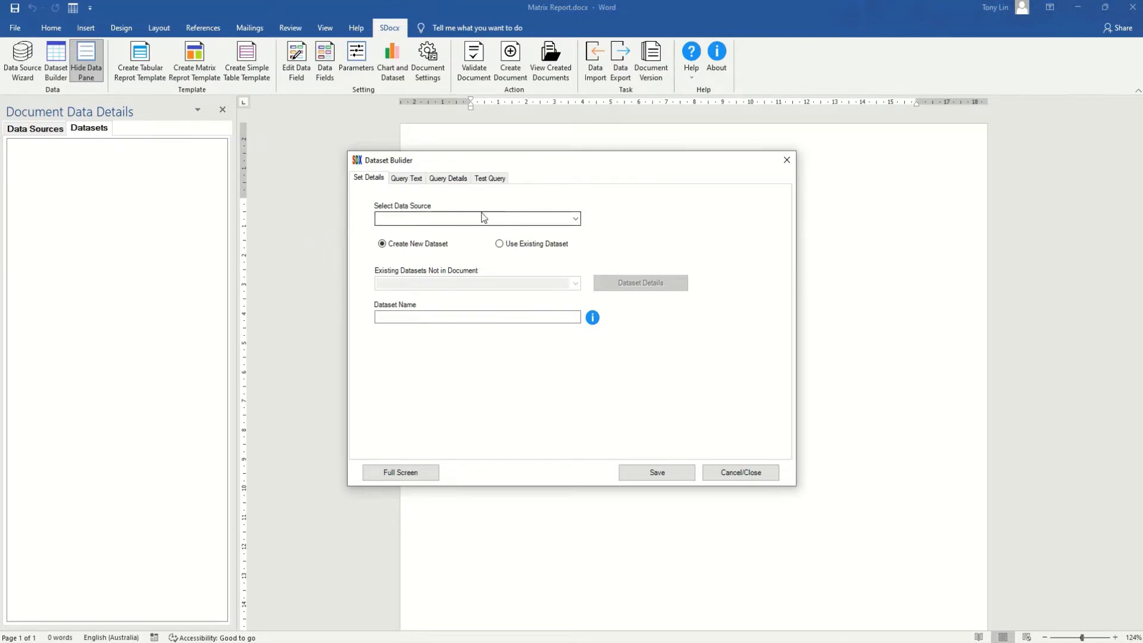
In Dataset Builder, choose Excel_SalesDetails and its existing SalesDetailsYearMonth dataset
click(577, 219)
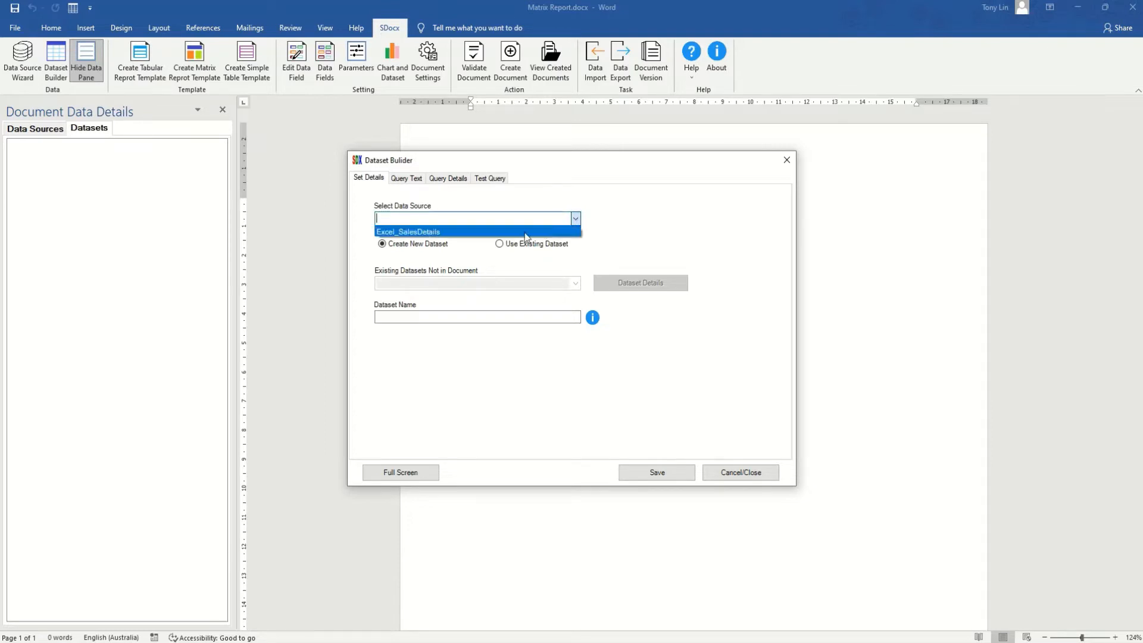
click(465, 233)
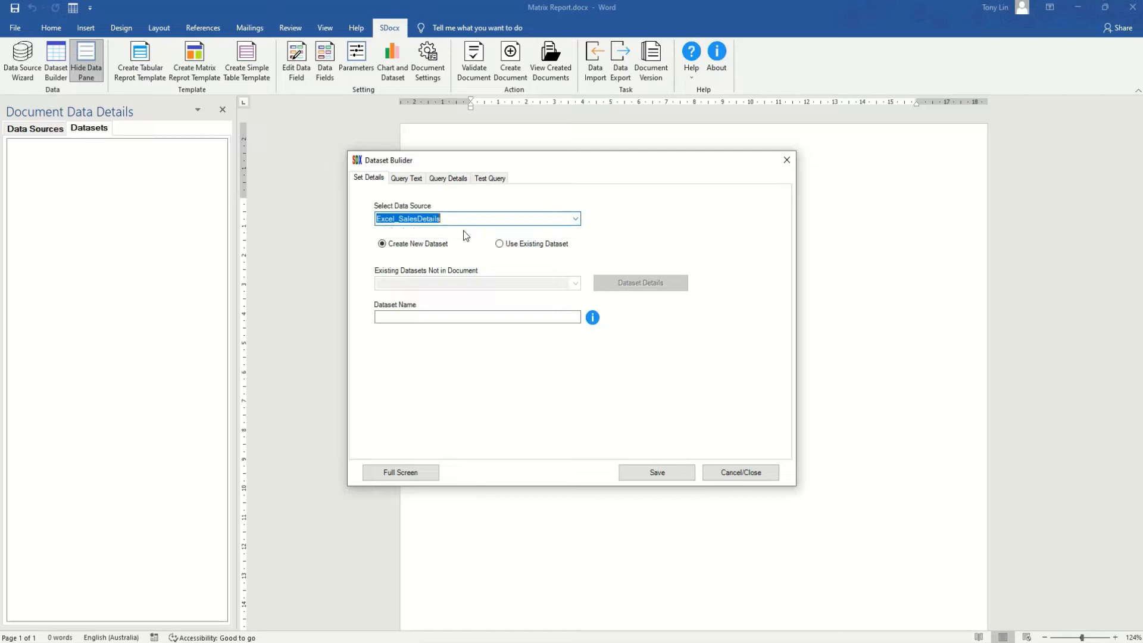
click(499, 244)
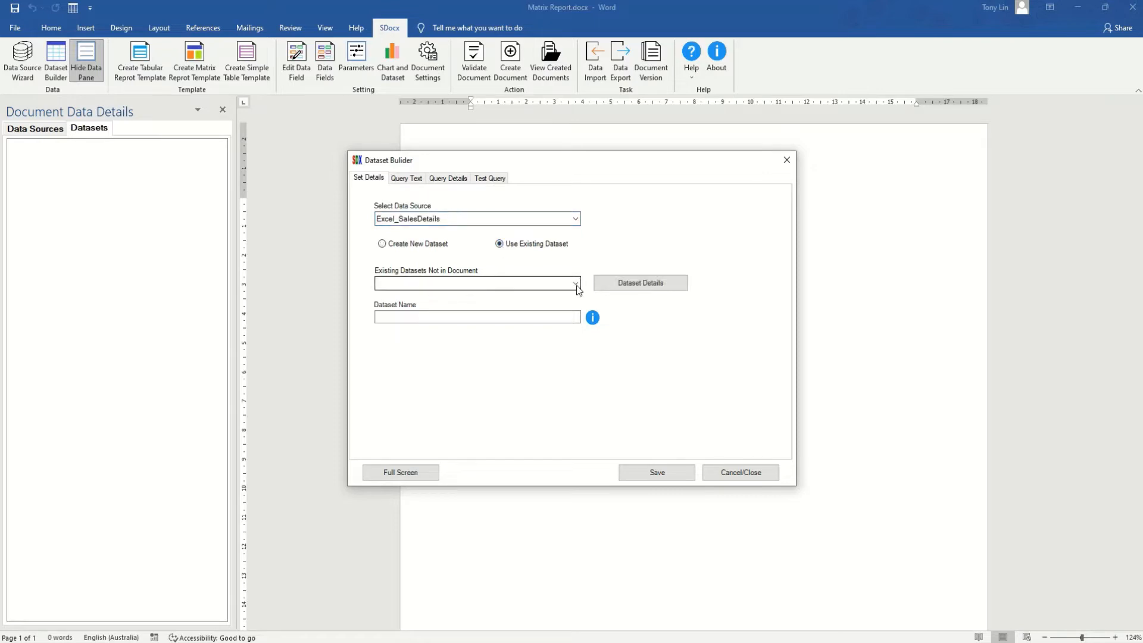
click(576, 284)
click(488, 306)
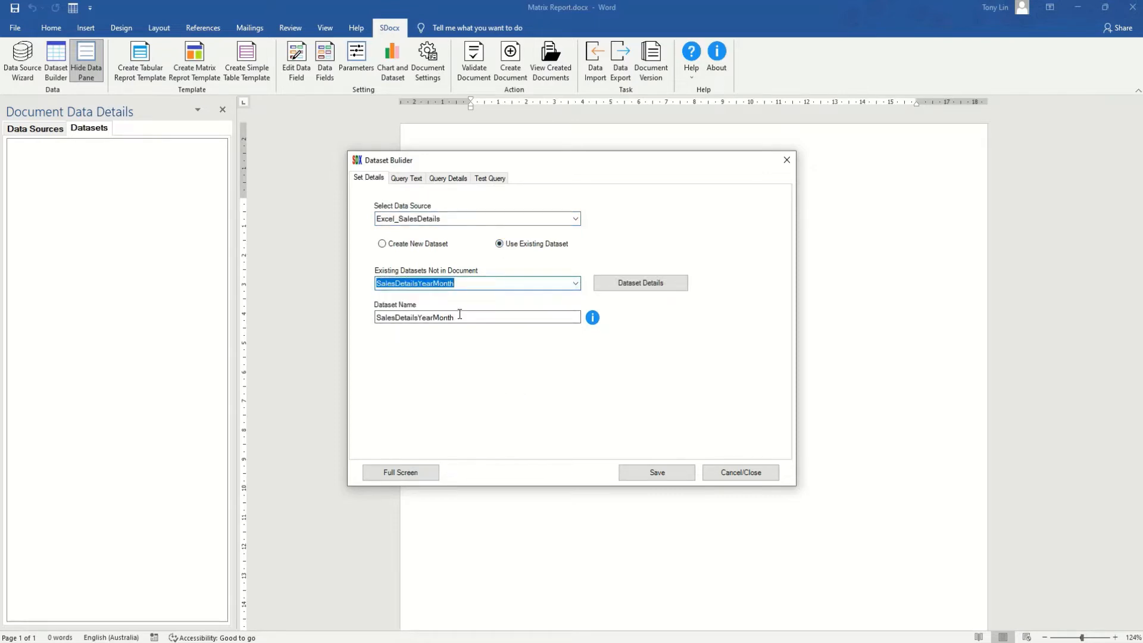
click(408, 181)
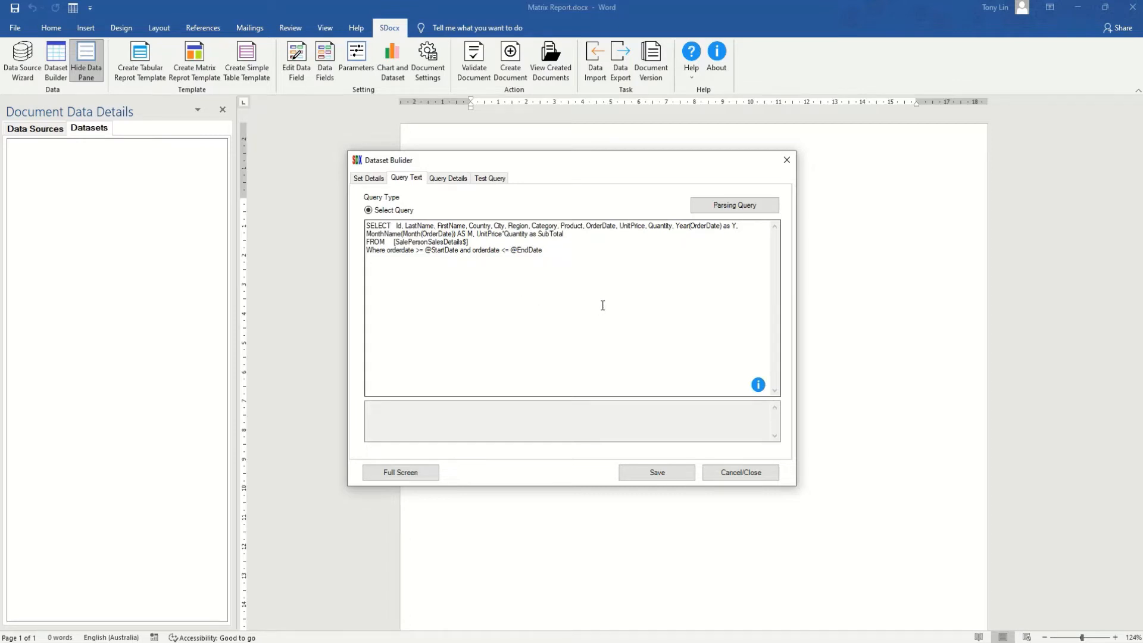
click(441, 180)
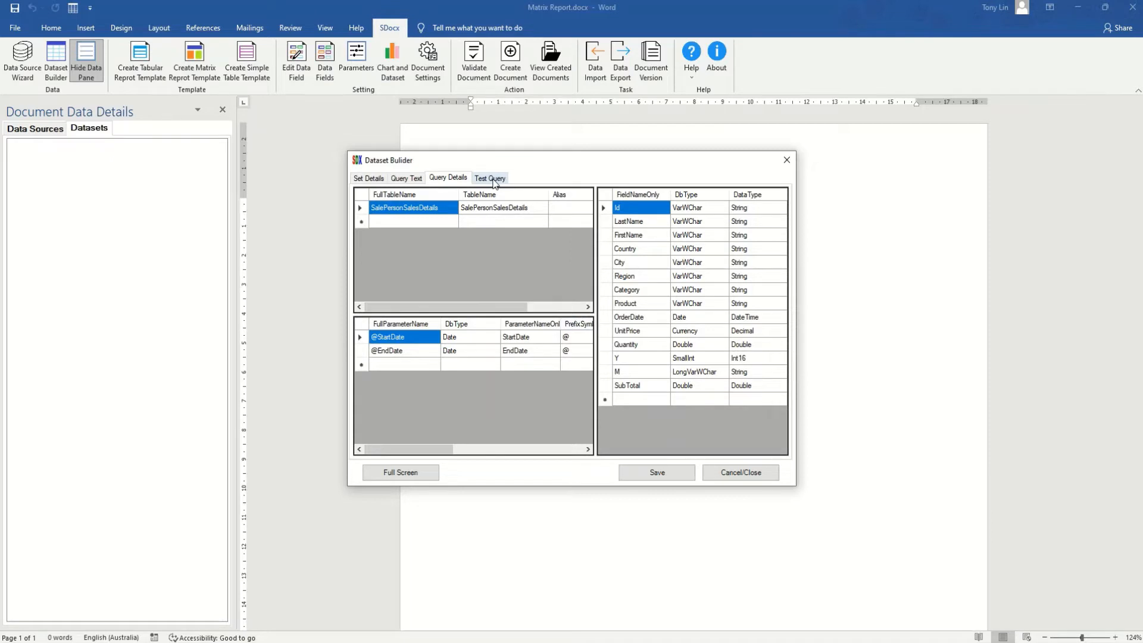
click(494, 183)
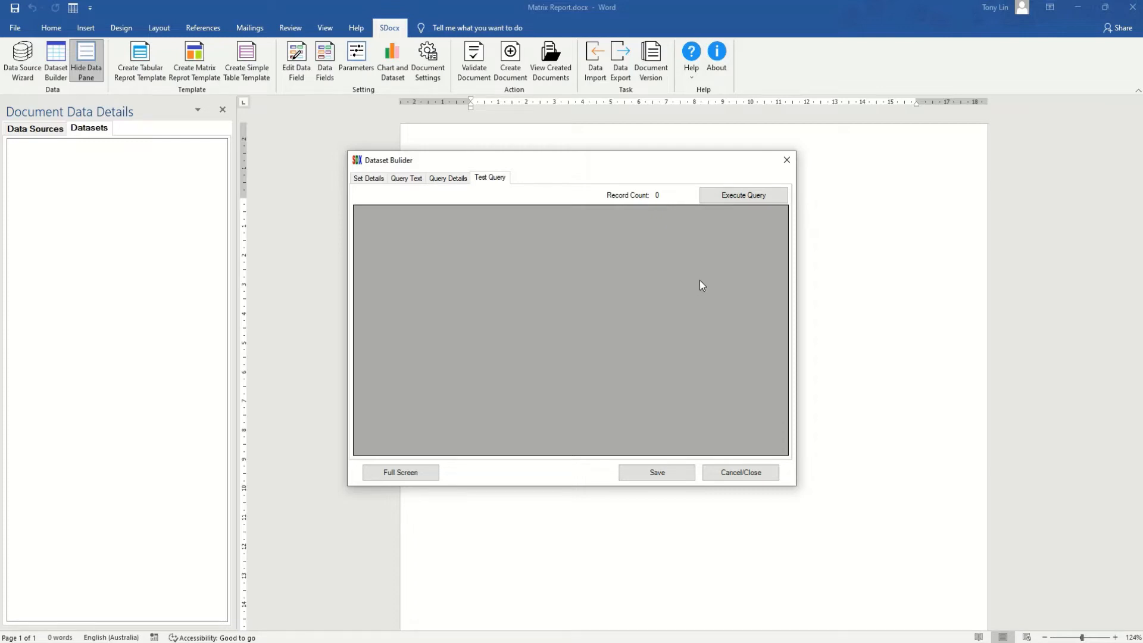
click(736, 199)
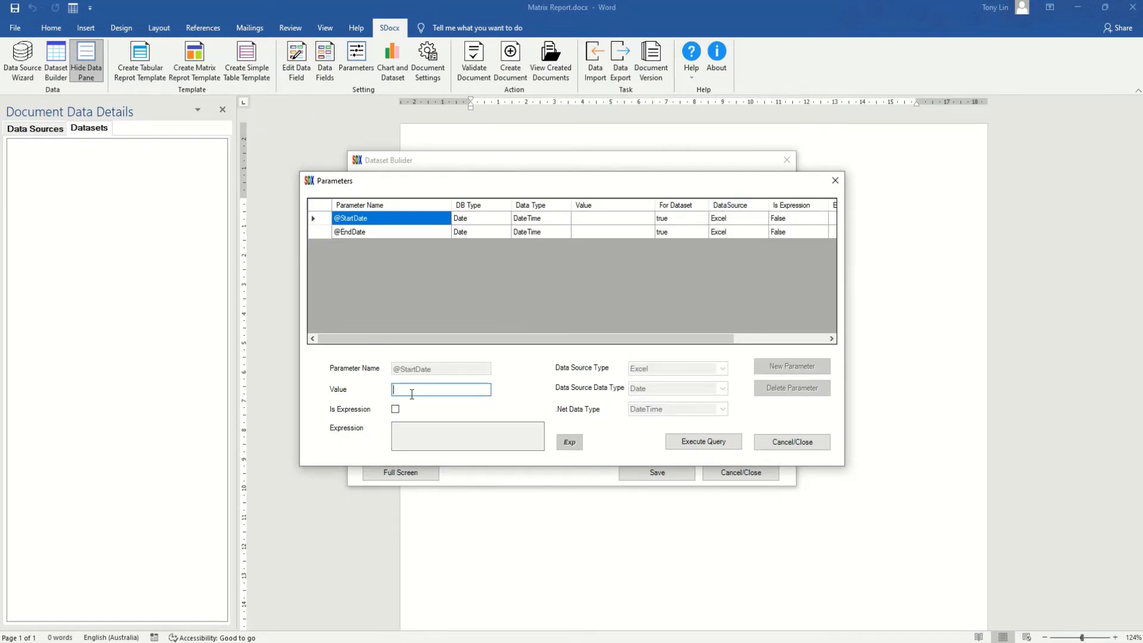
text(01/11/2019)
click(391, 231)
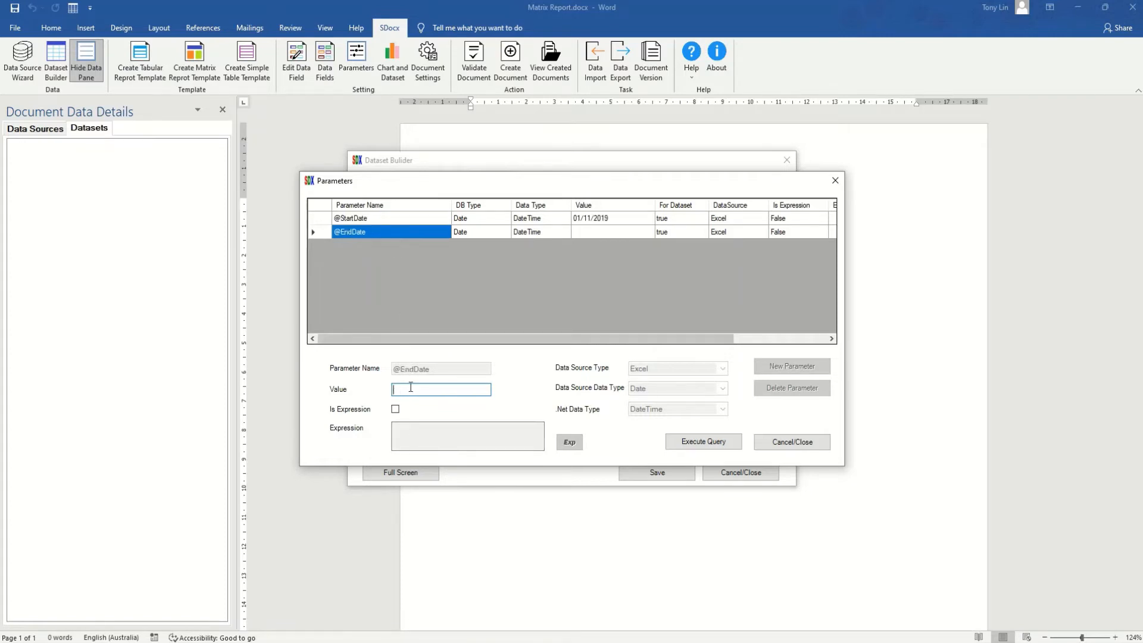
click(411, 391)
text(29/02/2020)
click(712, 444)
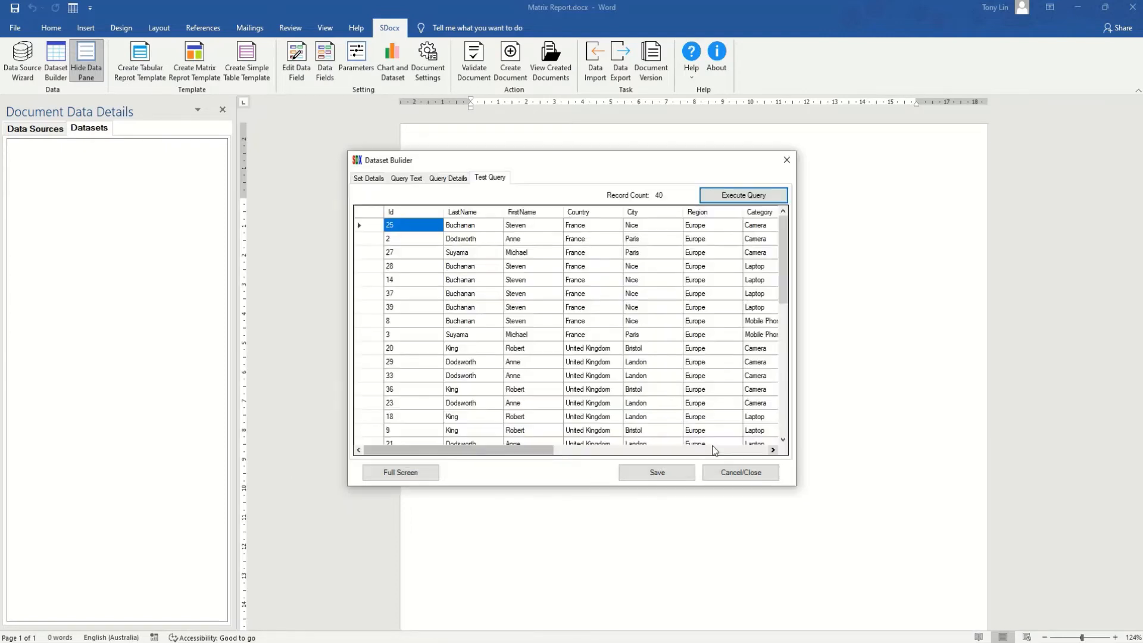
Save the tested dataset (40 records) and close Dataset Builder
mouse_move(535, 453)
mouse_down()
mouse_move(752, 457)
mouse_move(516, 451)
mouse_up()
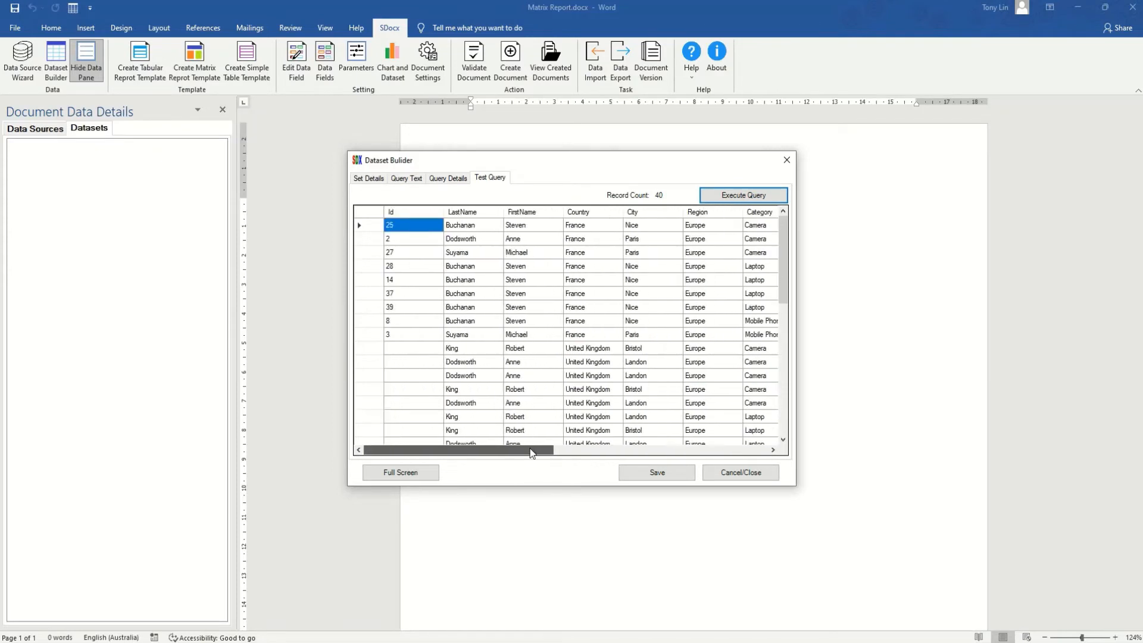
click(644, 475)
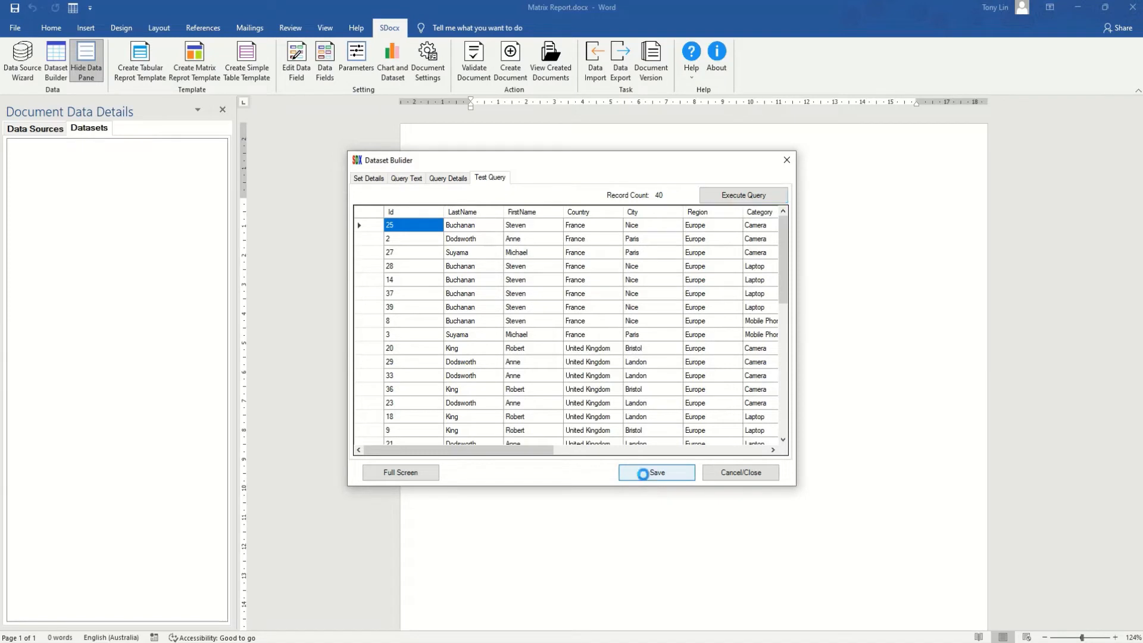
click(731, 475)
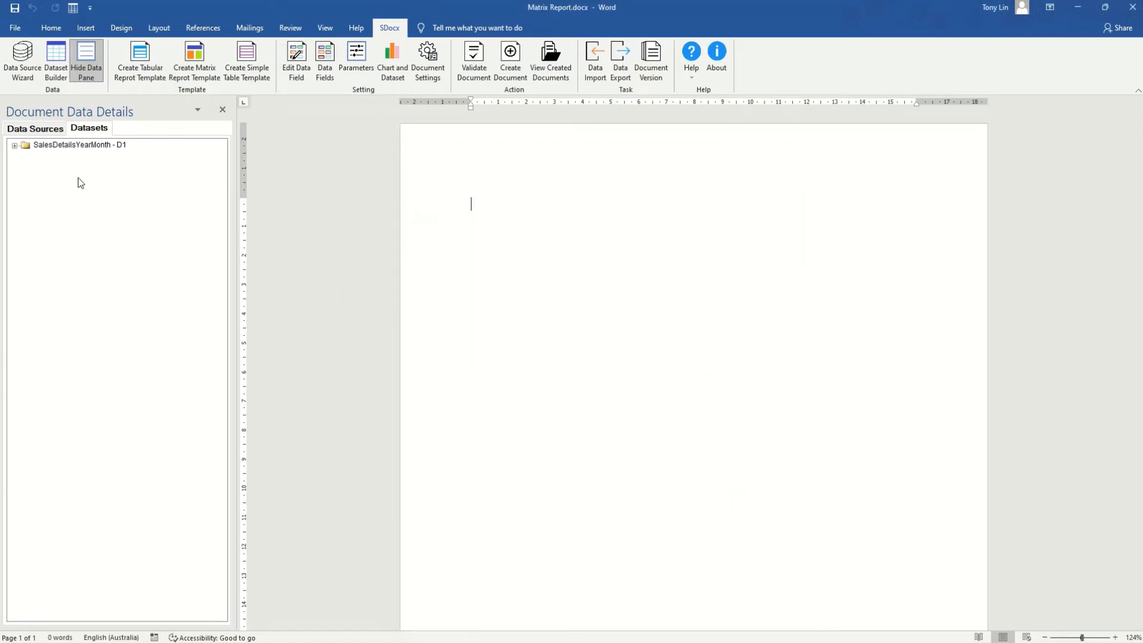
Expand dataset D1 to show its source table, 14 fields and date parameters
click(15, 145)
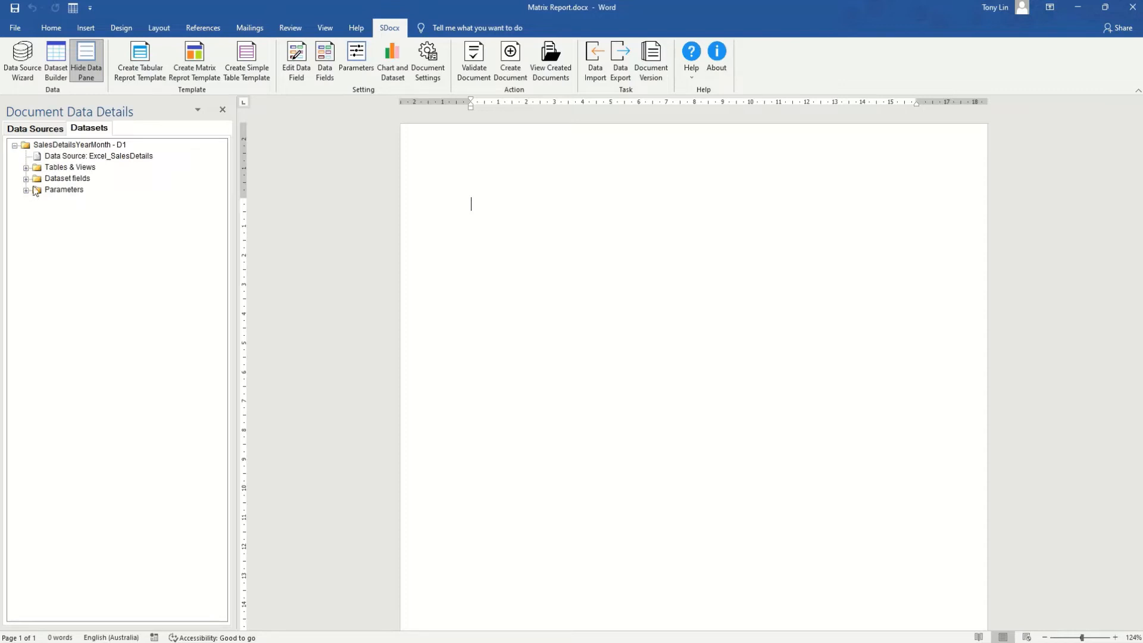
click(26, 168)
click(26, 190)
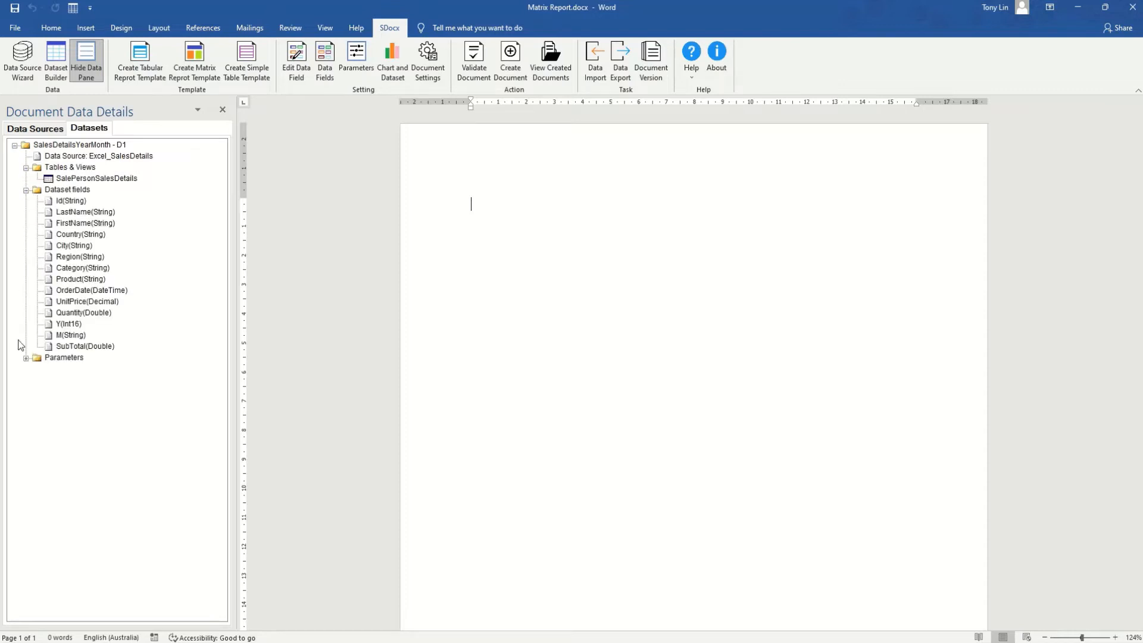
click(26, 359)
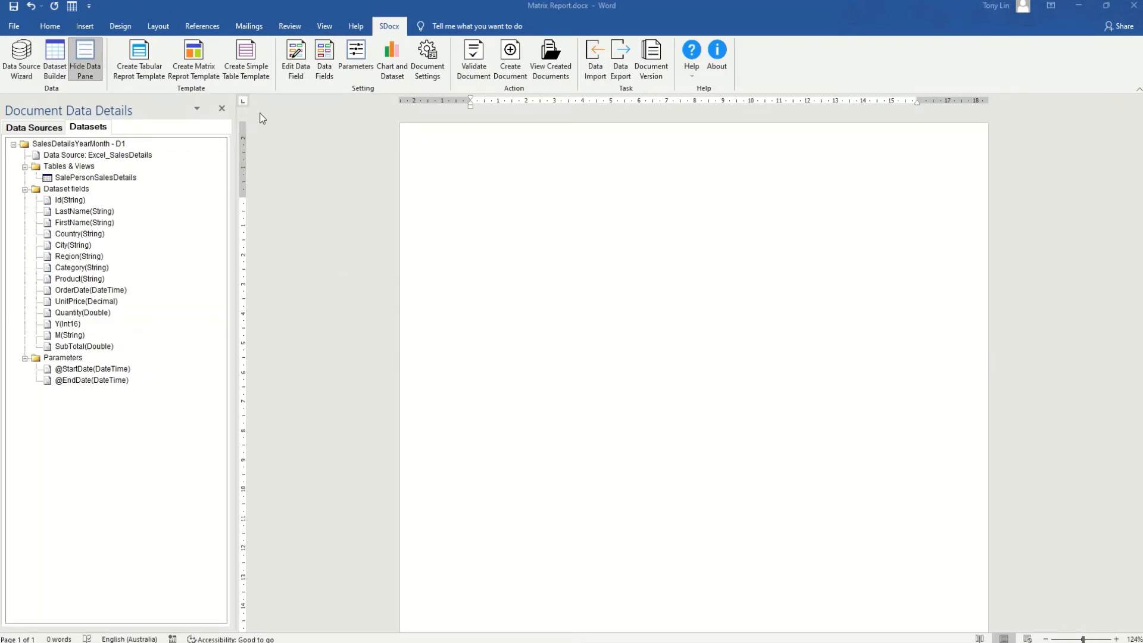
Add a matrix template named 'Matrix Template Table' using the SalesDetailsYearMonth dataset
click(197, 64)
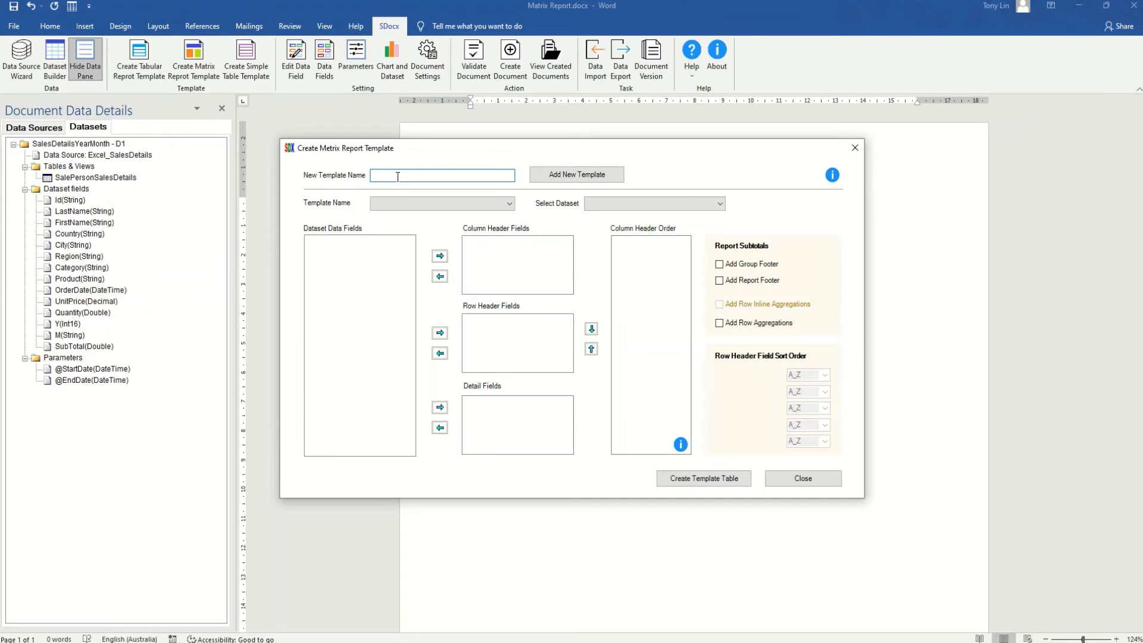
text(Matrix Template Table)
click(594, 179)
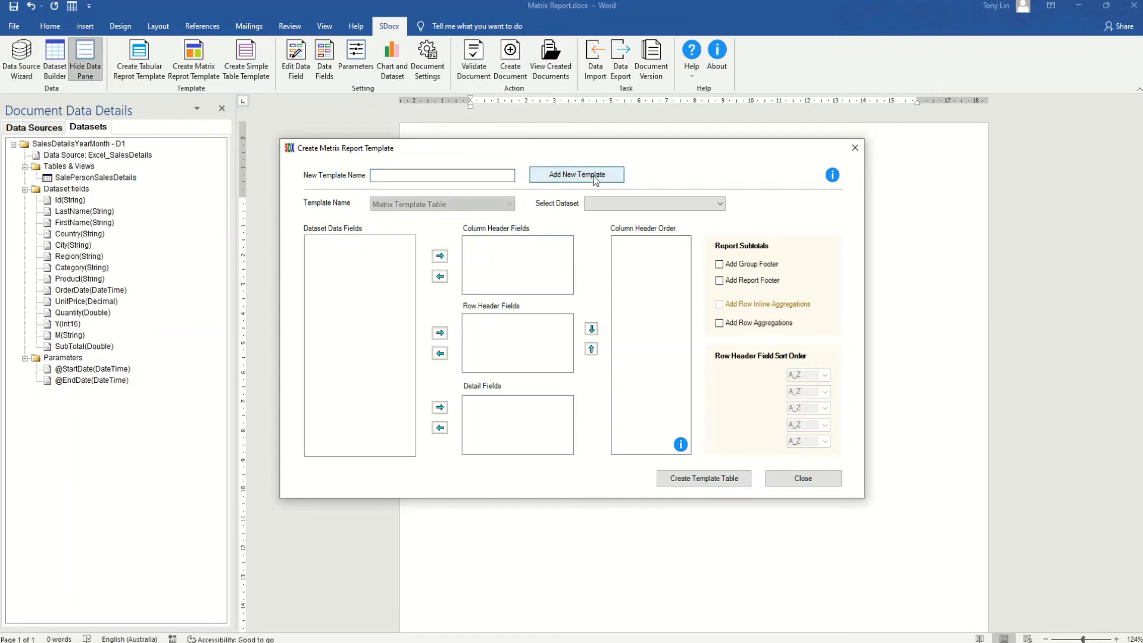
click(721, 204)
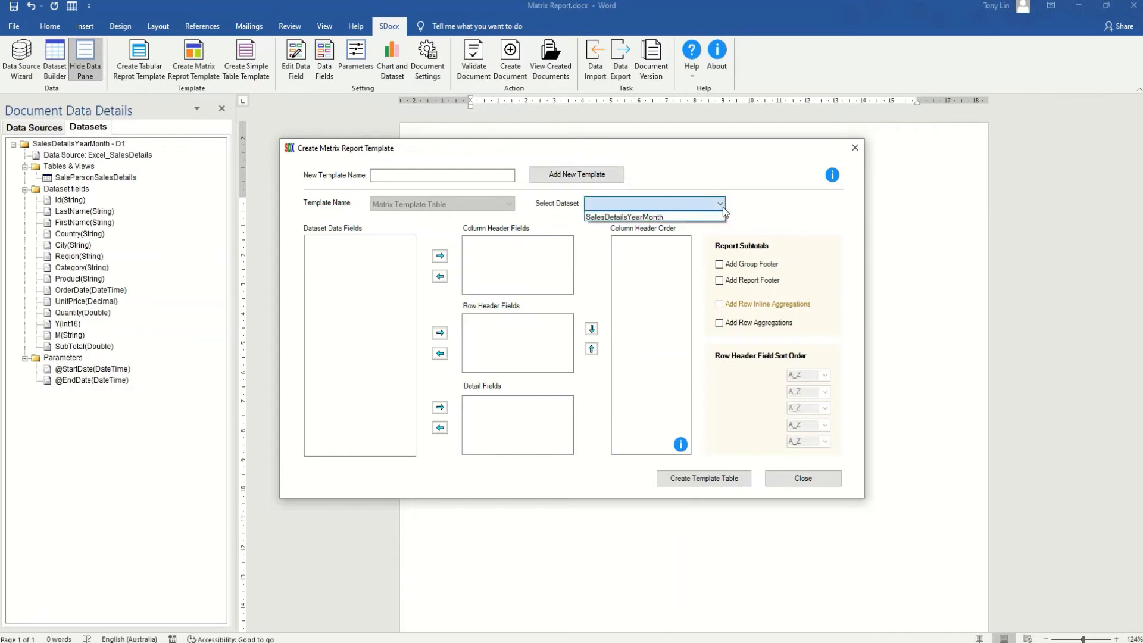
click(660, 218)
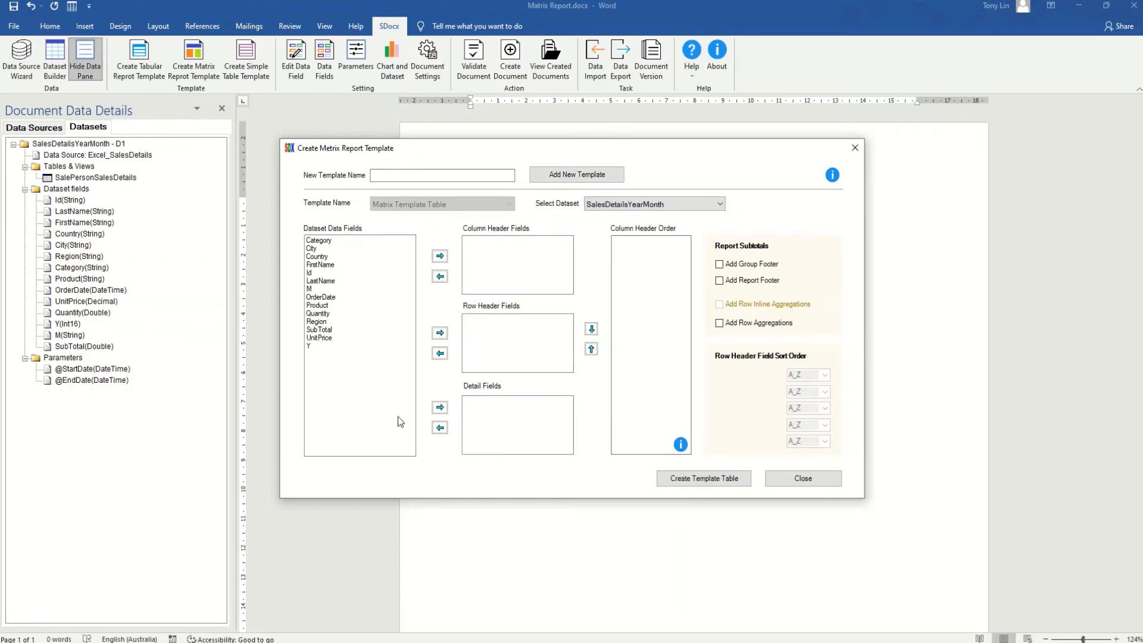
Set Y and then M as the matrix column header fields
click(315, 290)
click(333, 346)
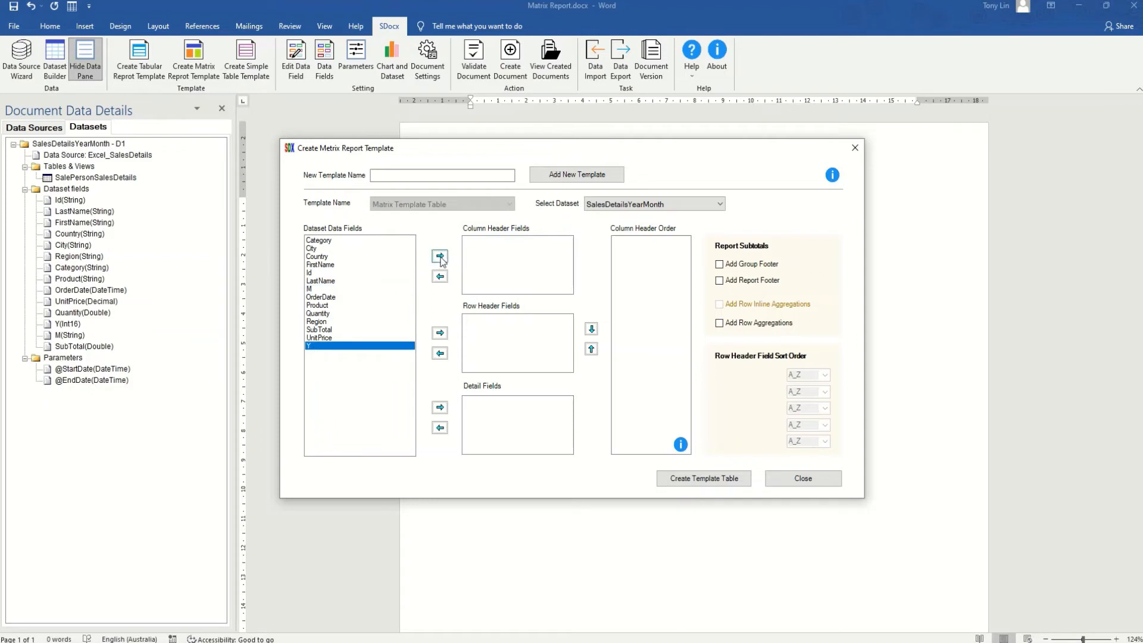
click(440, 256)
click(323, 292)
click(440, 256)
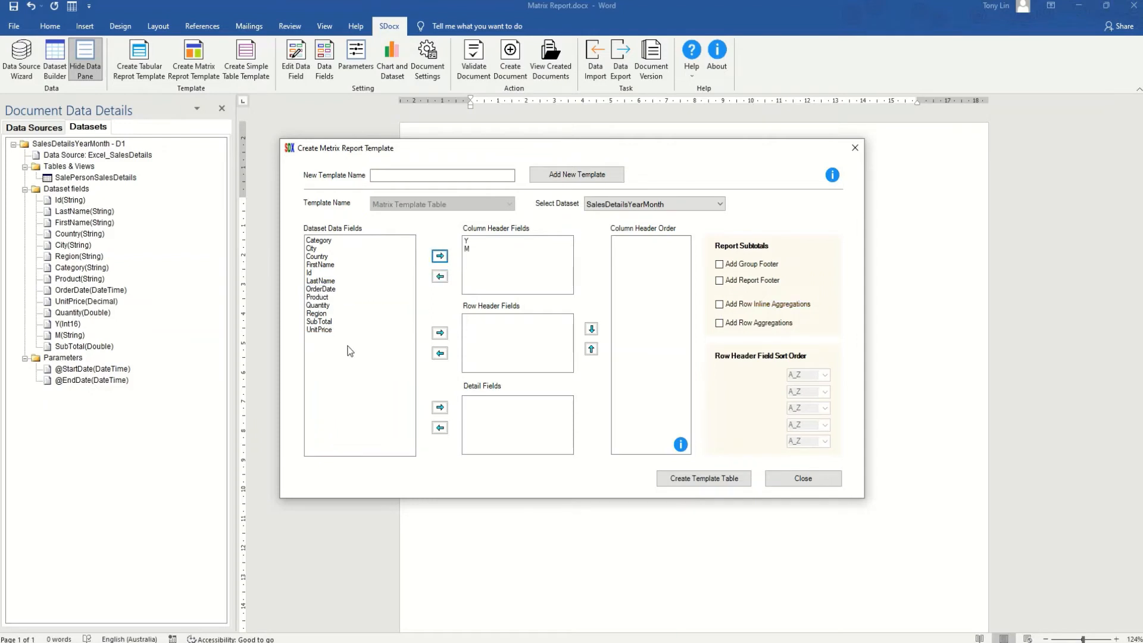
Make Region and Country row headers, with SubTotal and Quantity as detail fields
click(319, 314)
click(440, 333)
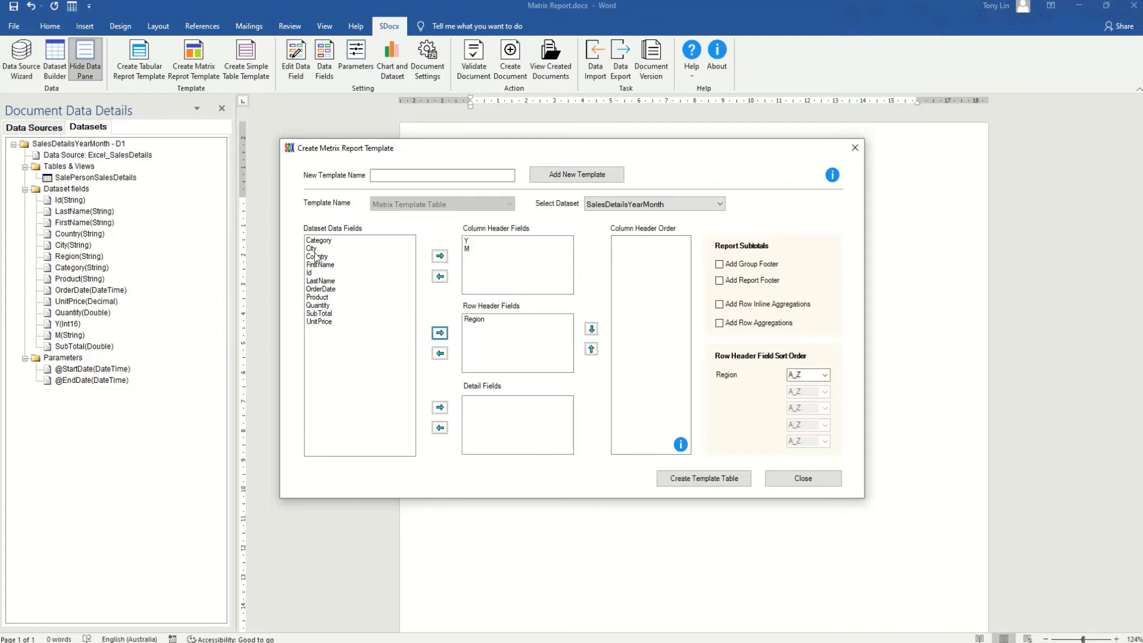
click(317, 257)
click(440, 332)
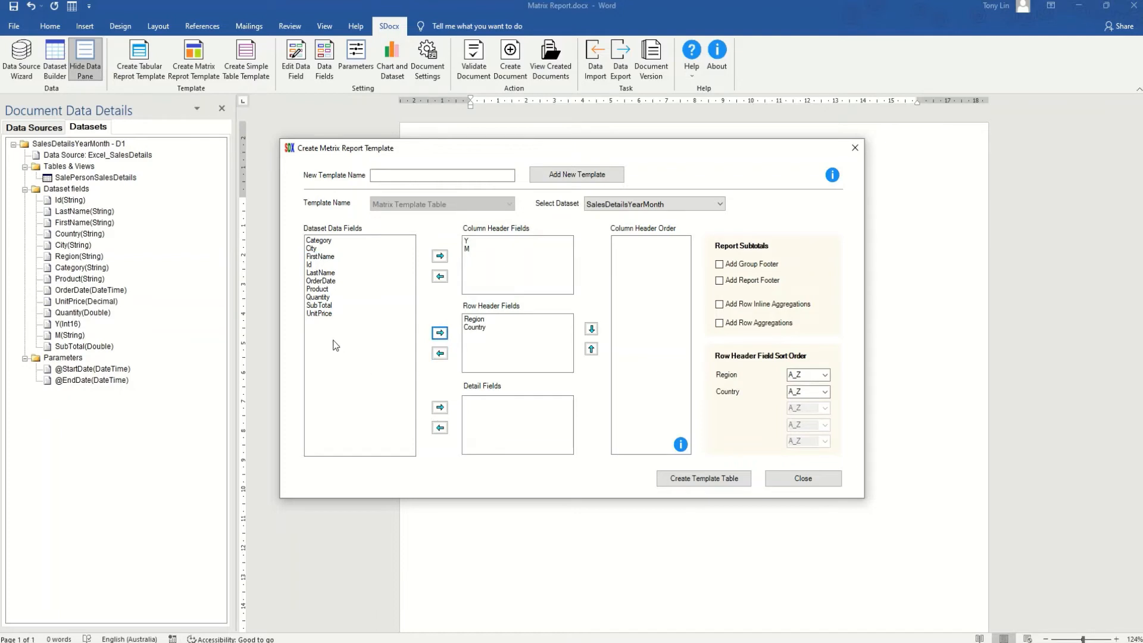
click(319, 306)
click(440, 407)
click(319, 297)
click(440, 408)
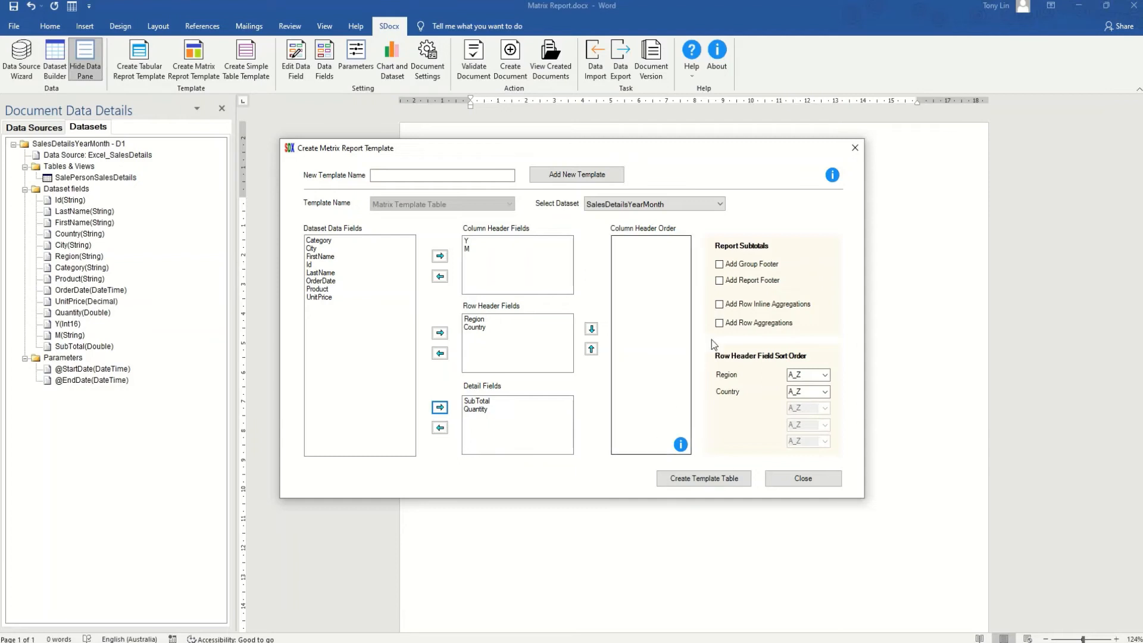
Enable group-footer subtotals and a report-footer grand total, then build the template table
click(719, 264)
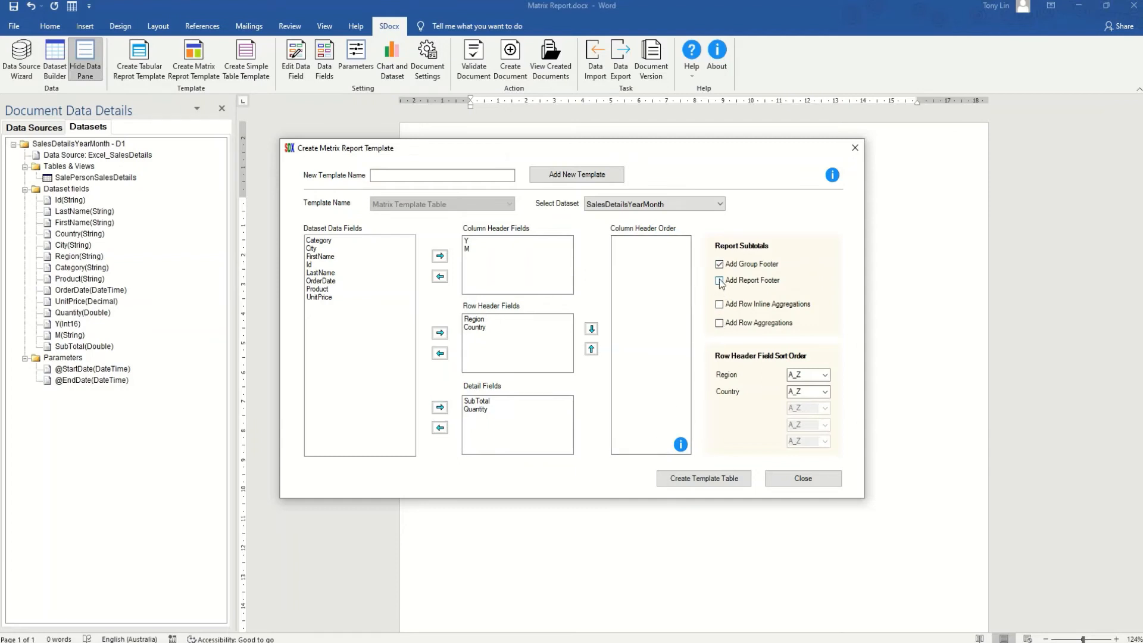
click(720, 281)
click(708, 480)
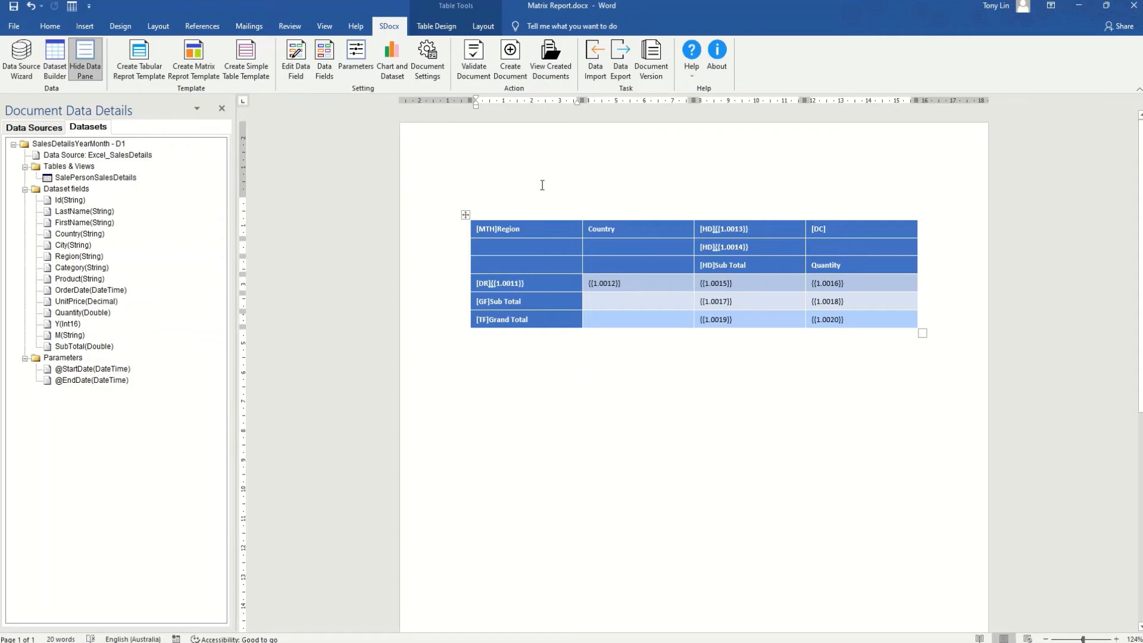
Start Create Document from the SDocx ribbon to bring up the Parameters dialog
click(510, 56)
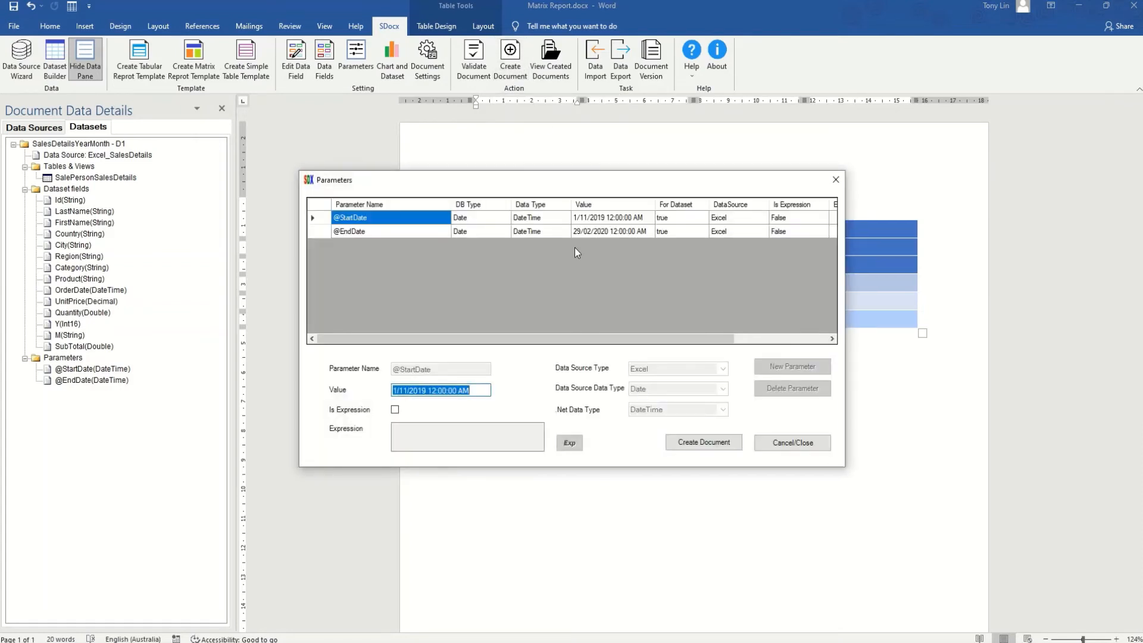
click(712, 444)
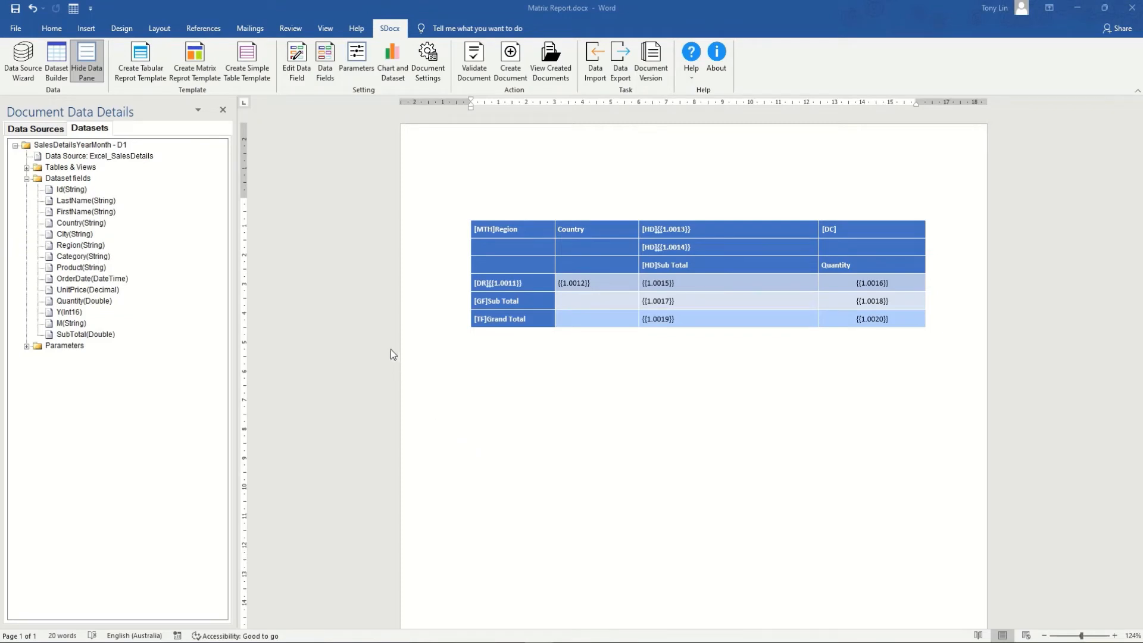
Give the SubTotal field {{1.0015}} the $12,345.68 currency format and save it
click(296, 71)
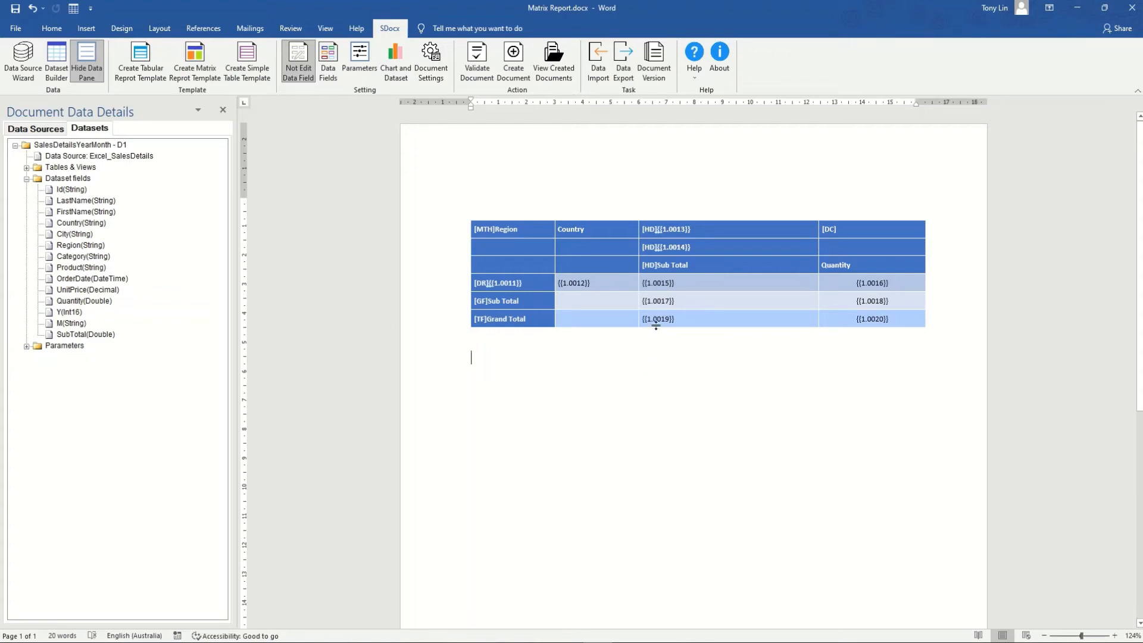
double_click(652, 283)
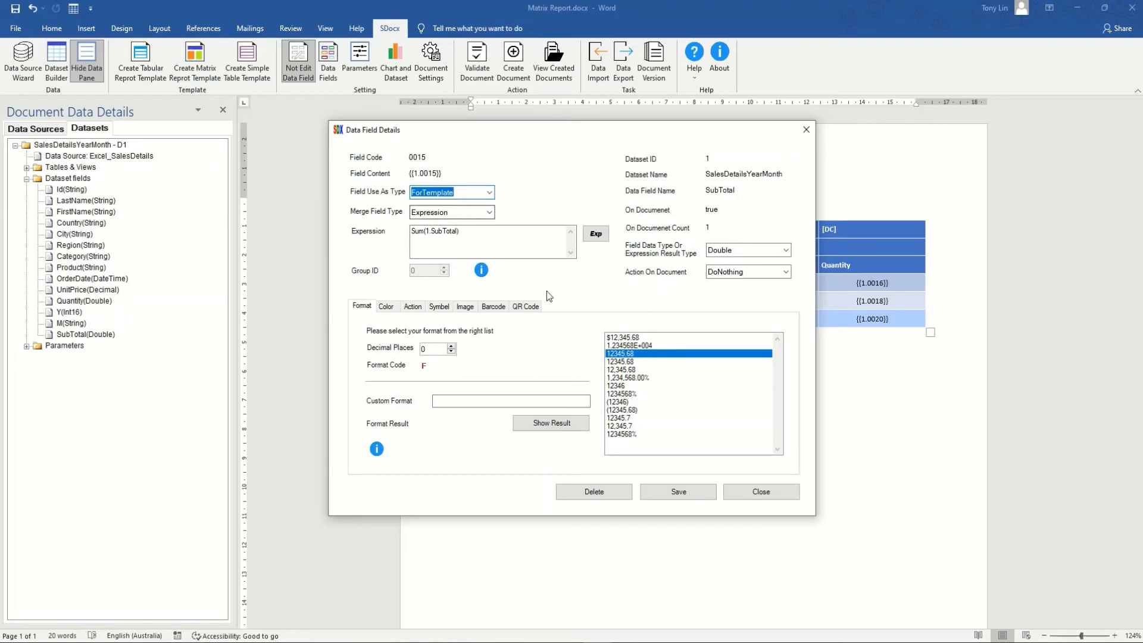
click(622, 338)
click(681, 495)
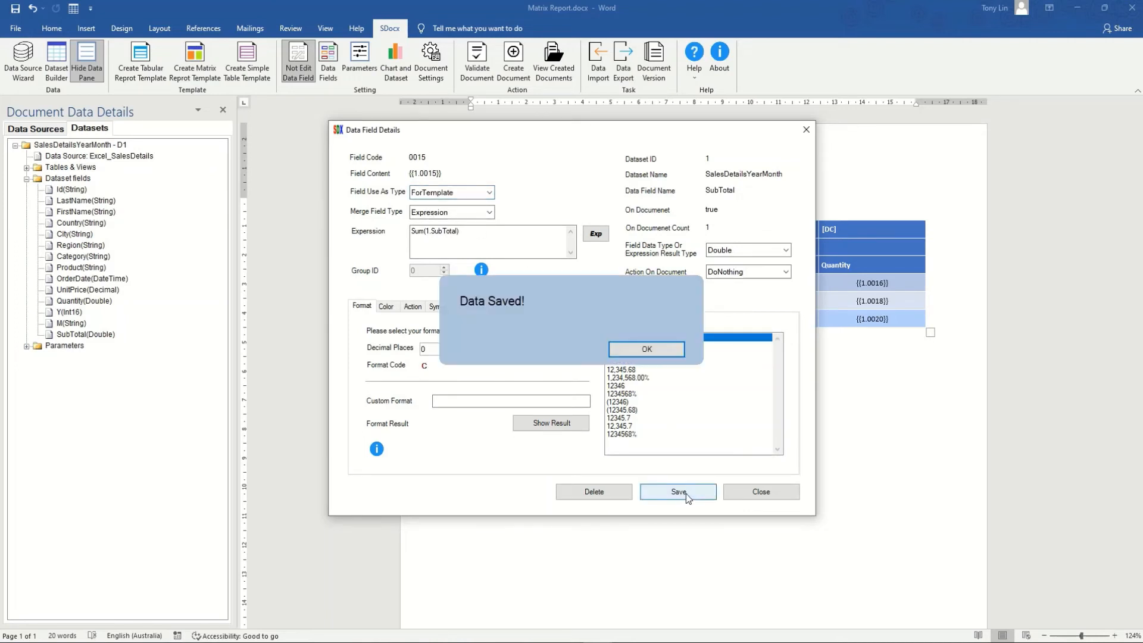
click(758, 495)
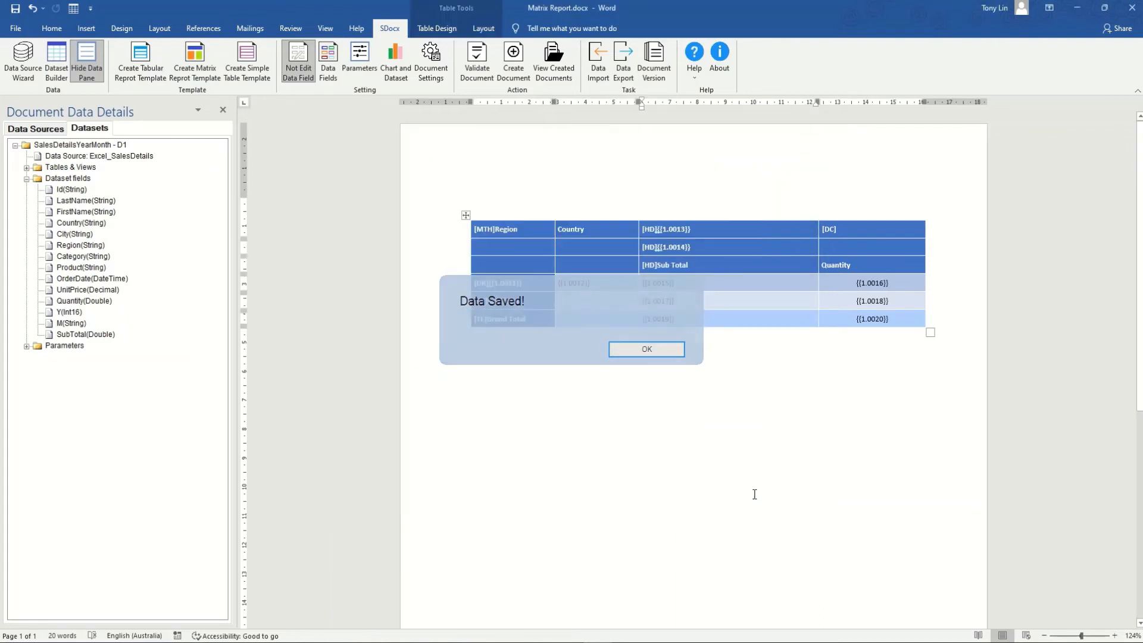
Give the Quantity total field {{1.0016}} the whole-number format 12346 and save it
double_click(857, 285)
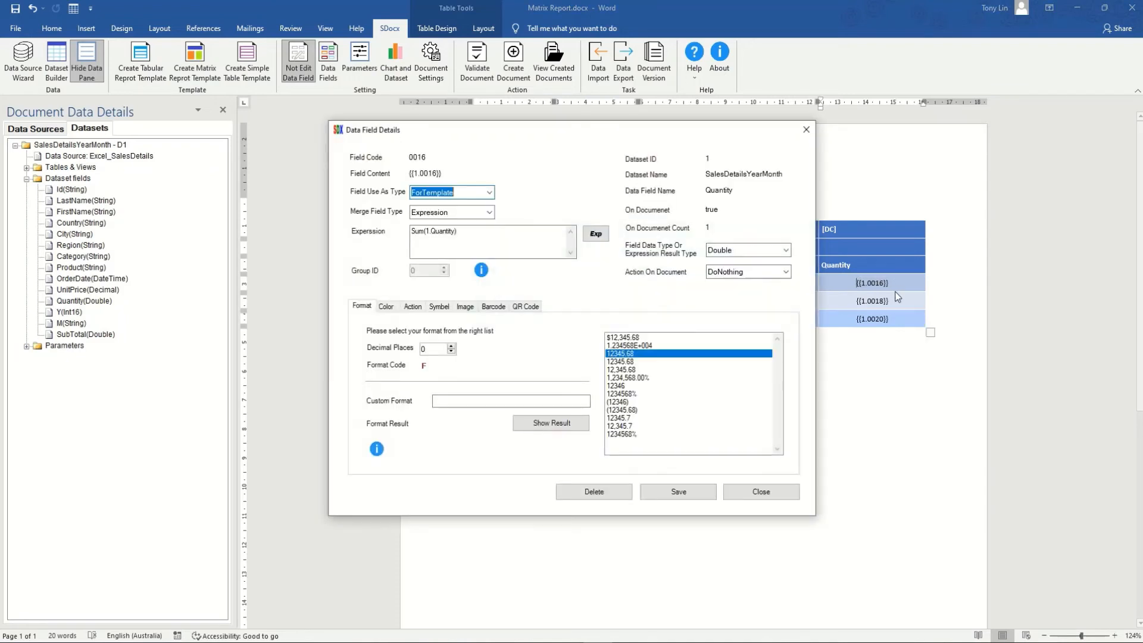
click(617, 386)
click(677, 494)
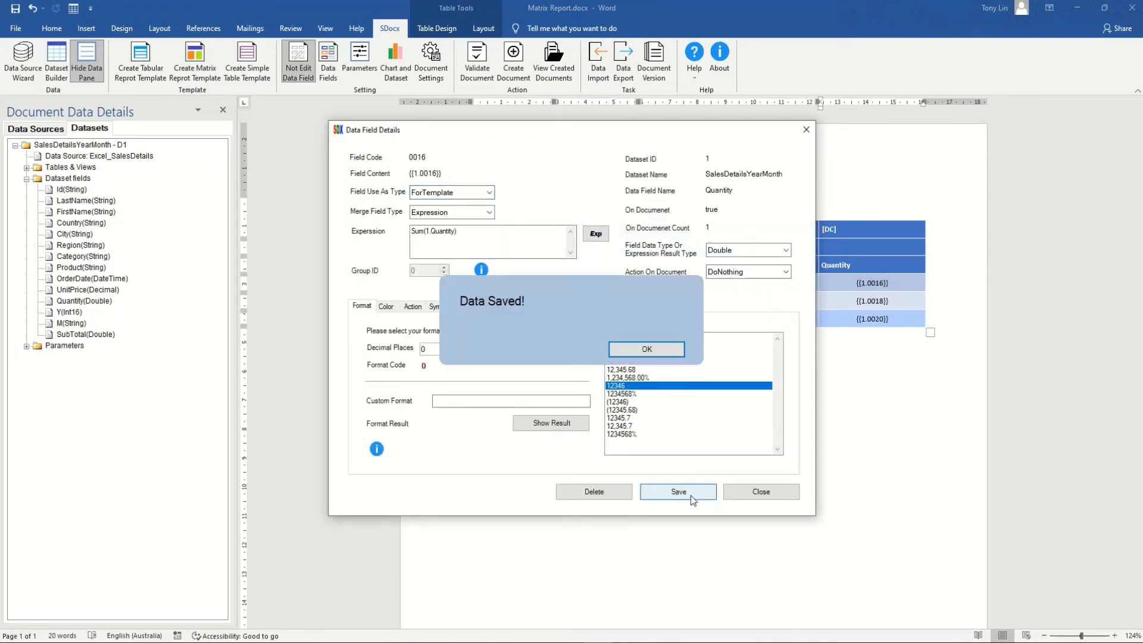
click(765, 497)
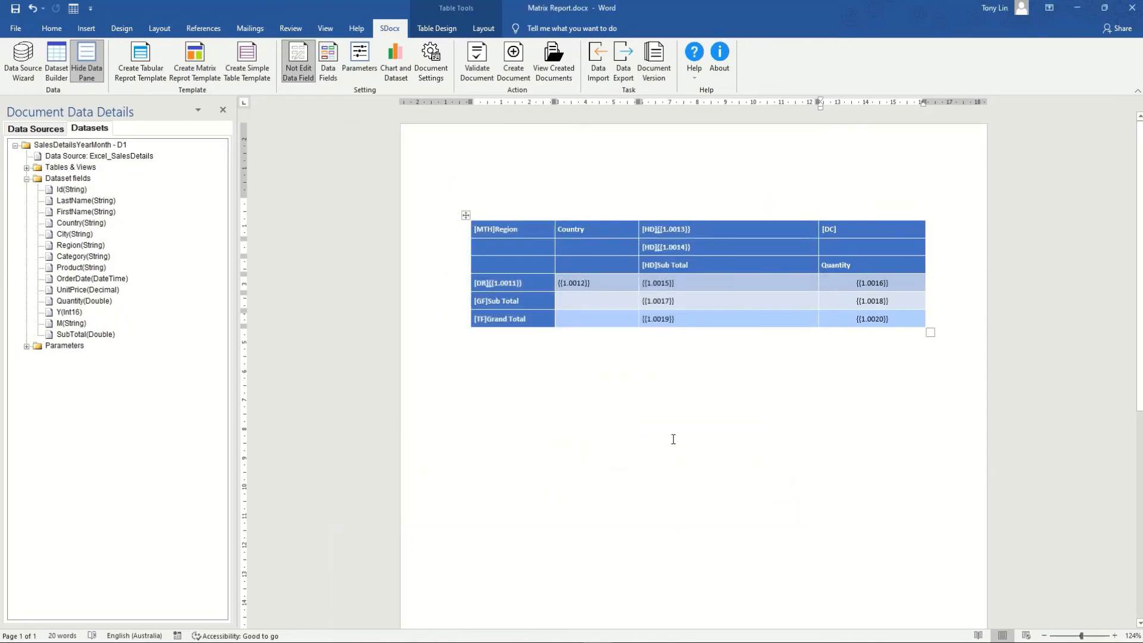
Load the Matrix Template Table settings, paste November, December, January, February as column header order, and save
click(500, 368)
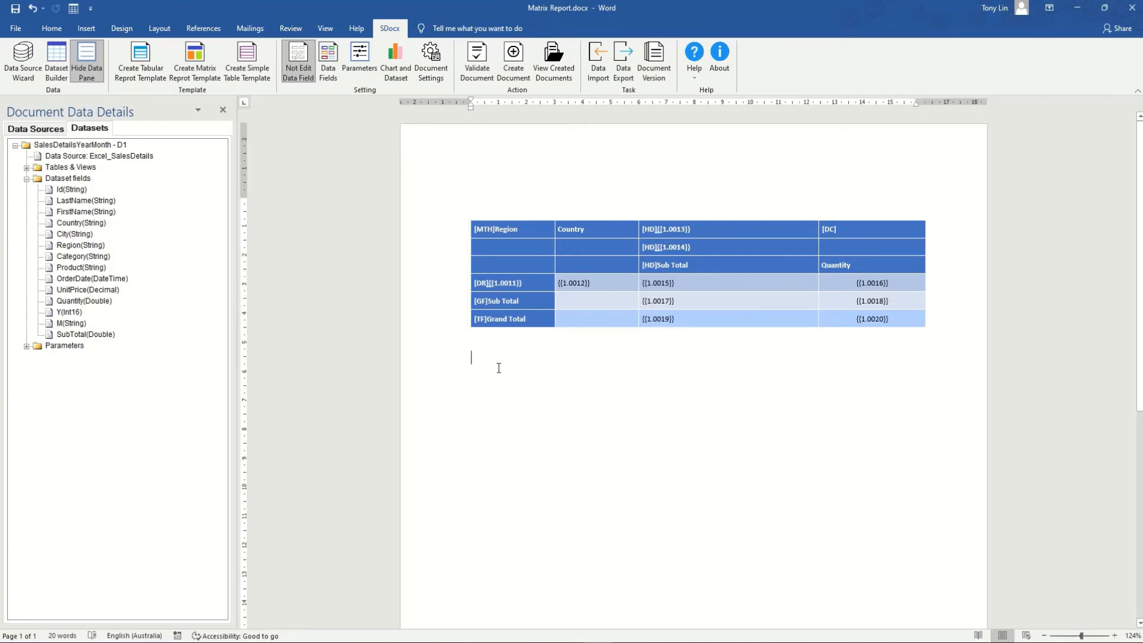
click(196, 66)
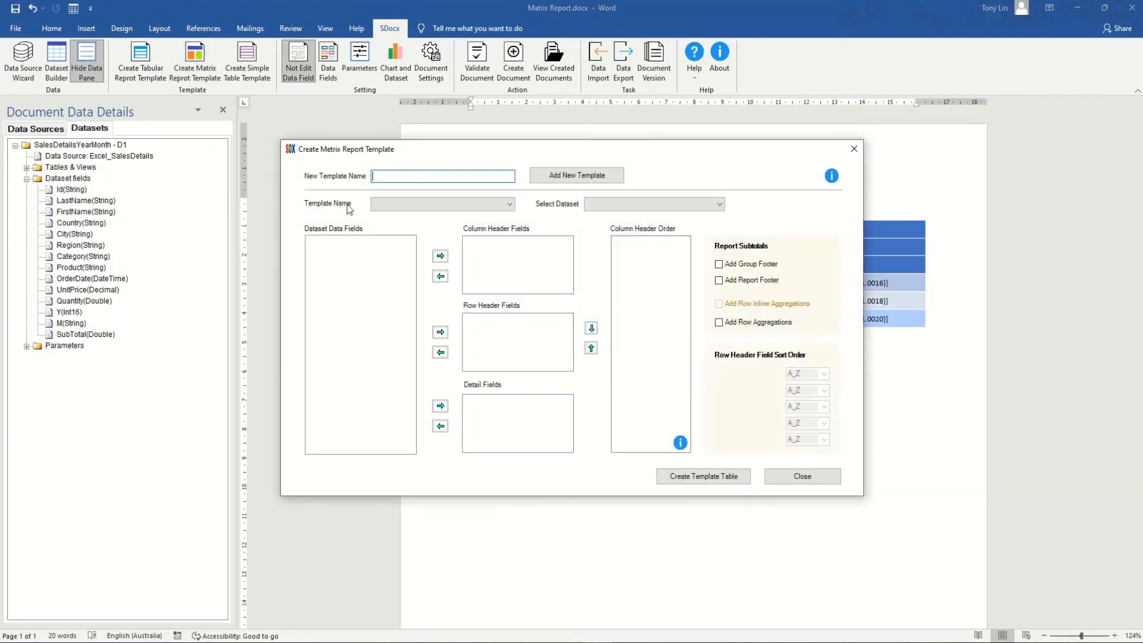
click(510, 204)
click(411, 215)
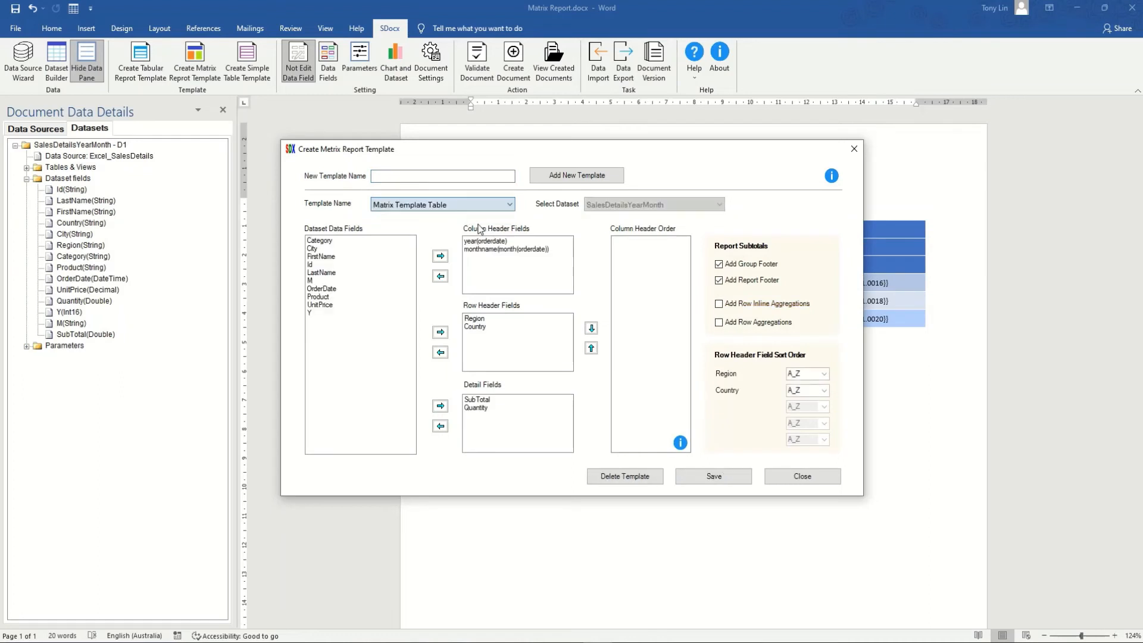
click(635, 263)
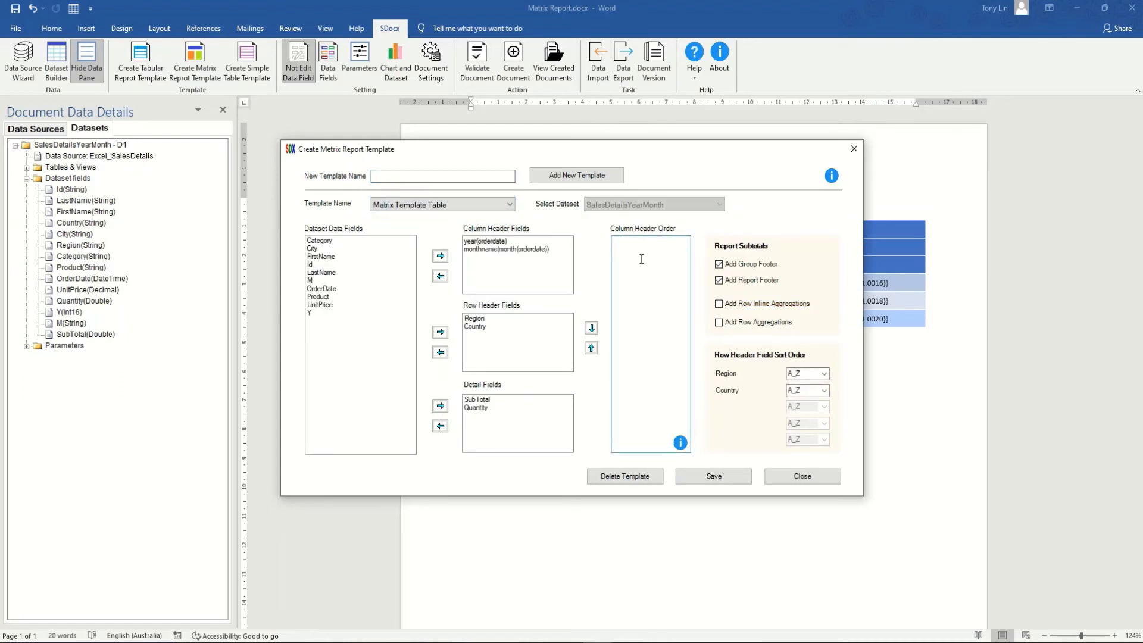
right_click(641, 259)
click(663, 312)
click(727, 478)
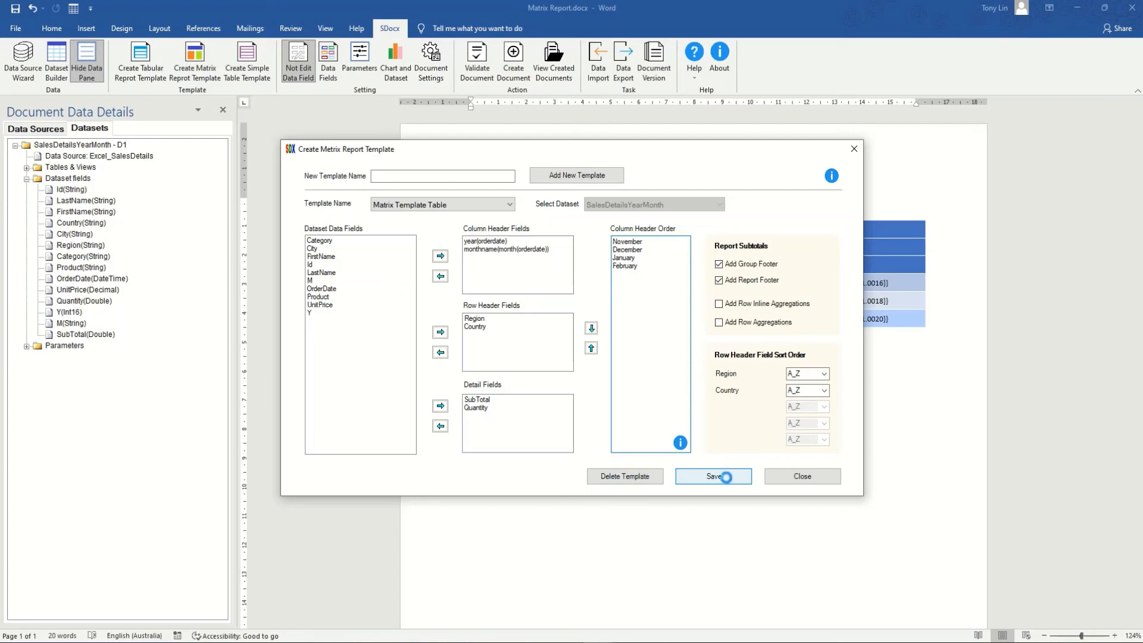
click(796, 477)
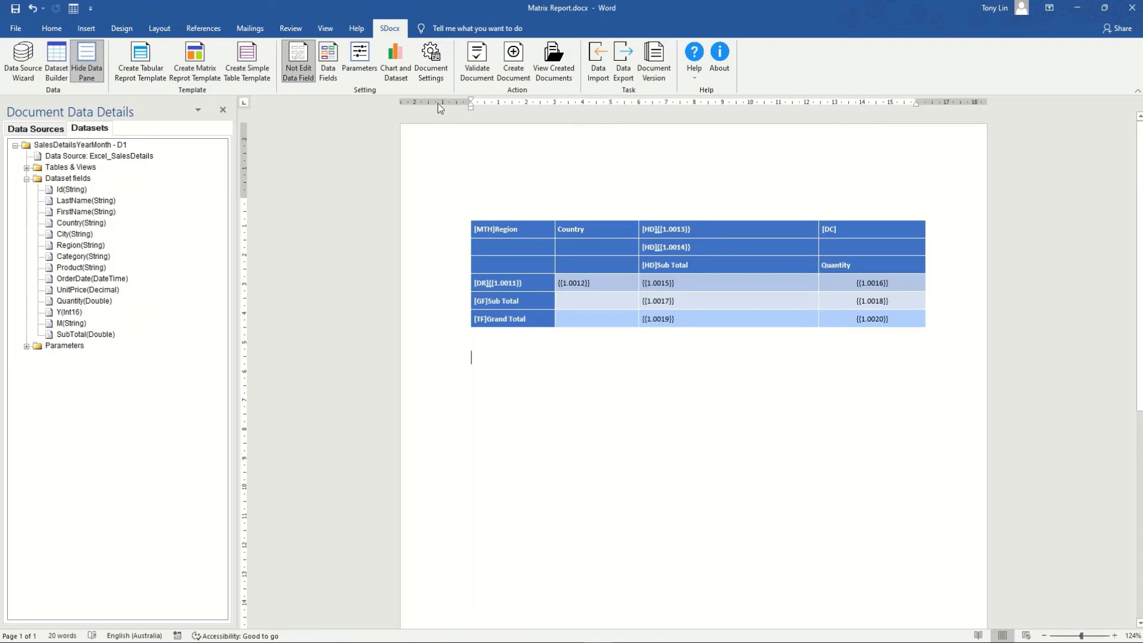
Set the output document type to PDF, named Matrix Report.pdf, and save the document settings
click(431, 74)
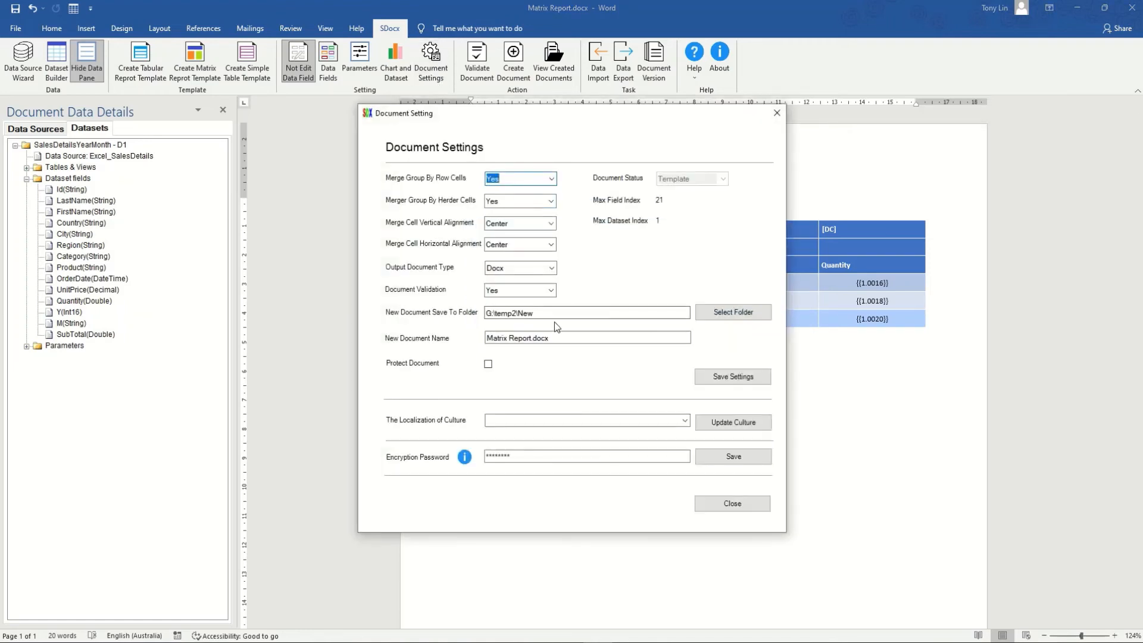
click(553, 268)
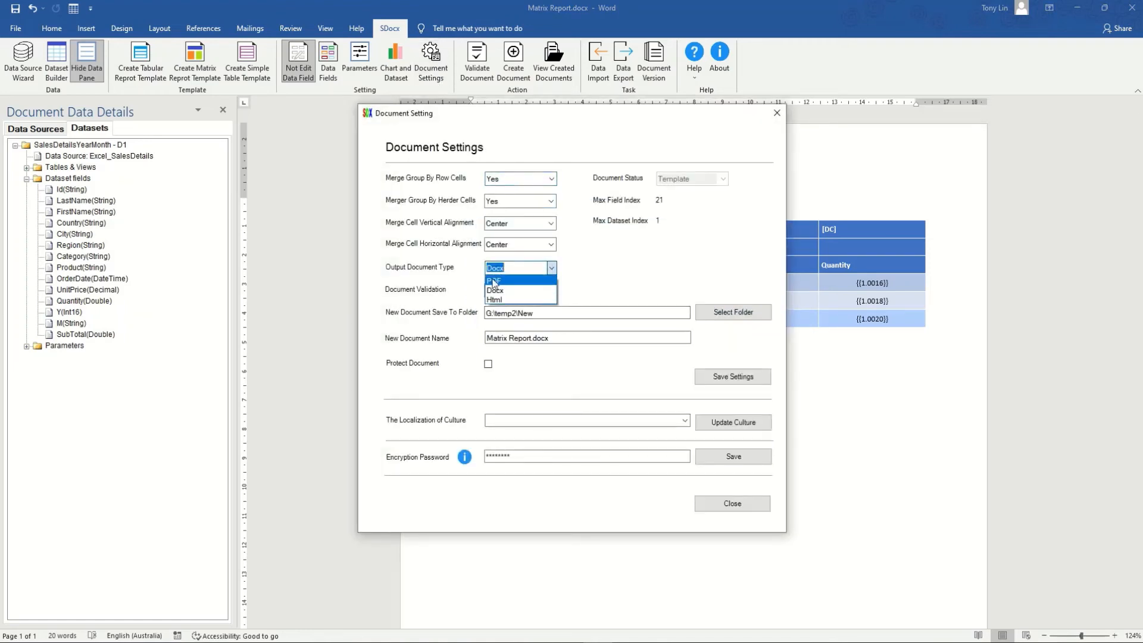
click(551, 285)
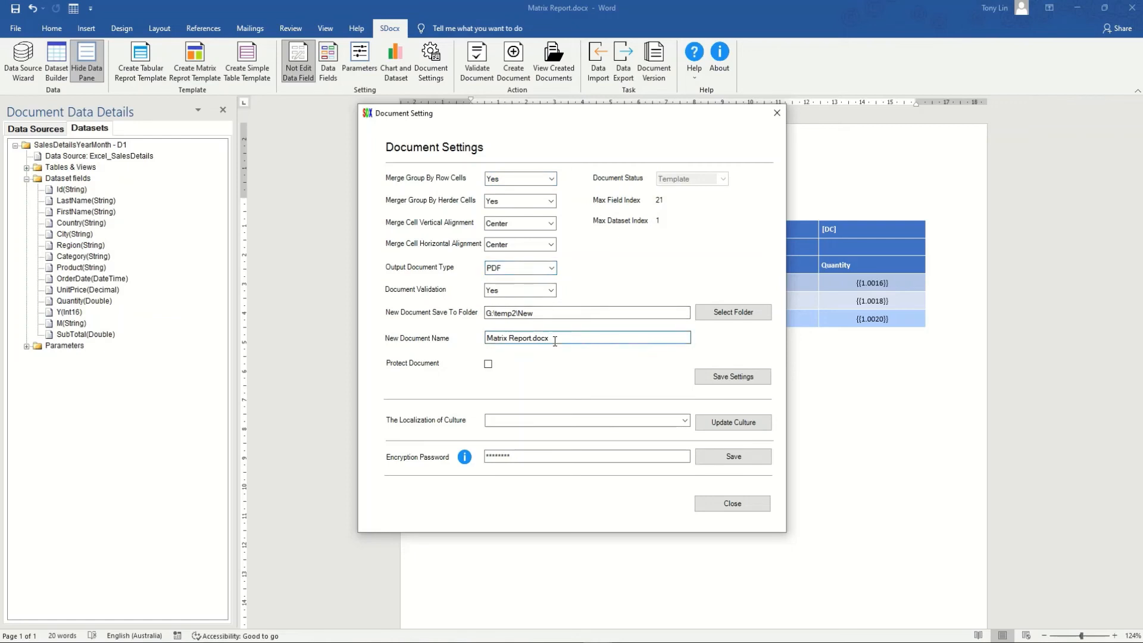
key(BackSpace)
key(BackSpace)
key(BackSpace)
key(BackSpace)
text(pd)
click(727, 379)
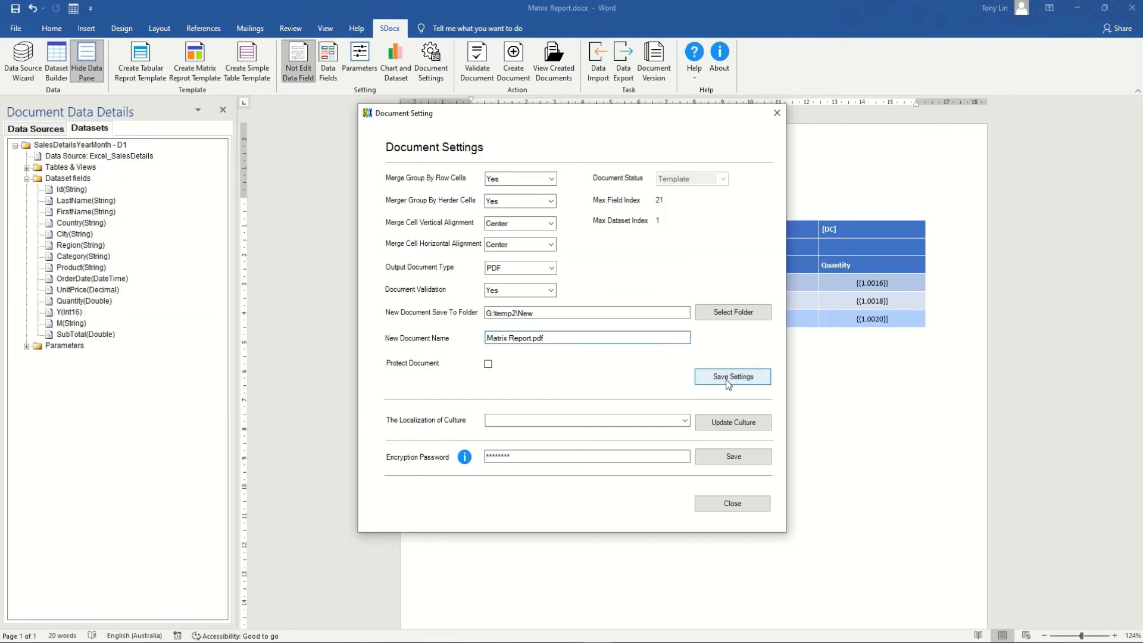
click(734, 503)
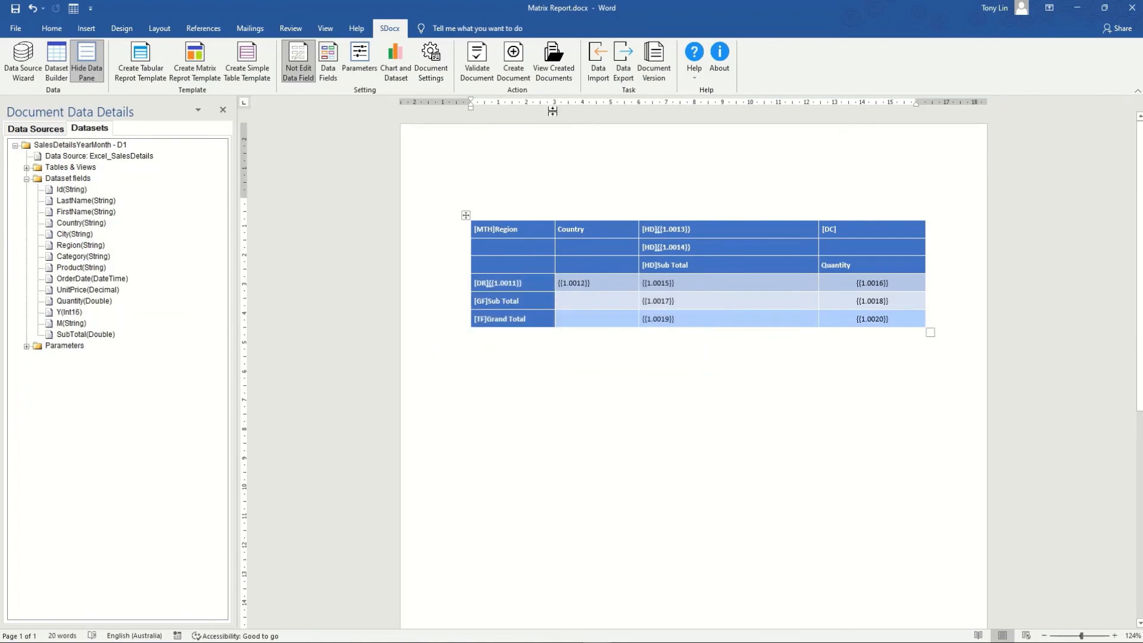
click(518, 63)
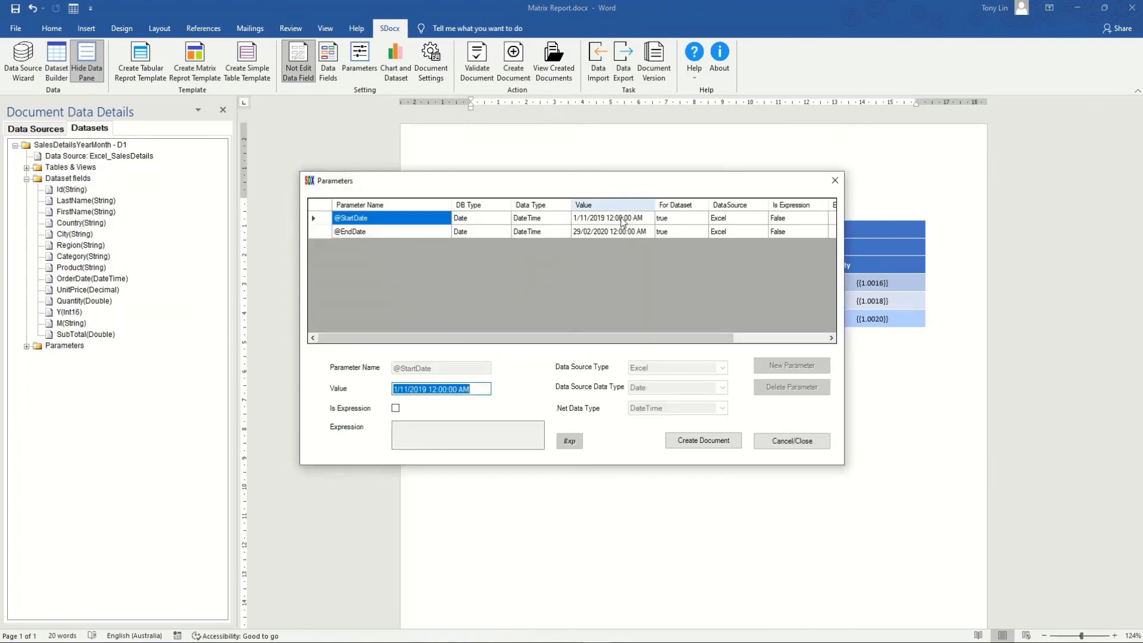
click(706, 440)
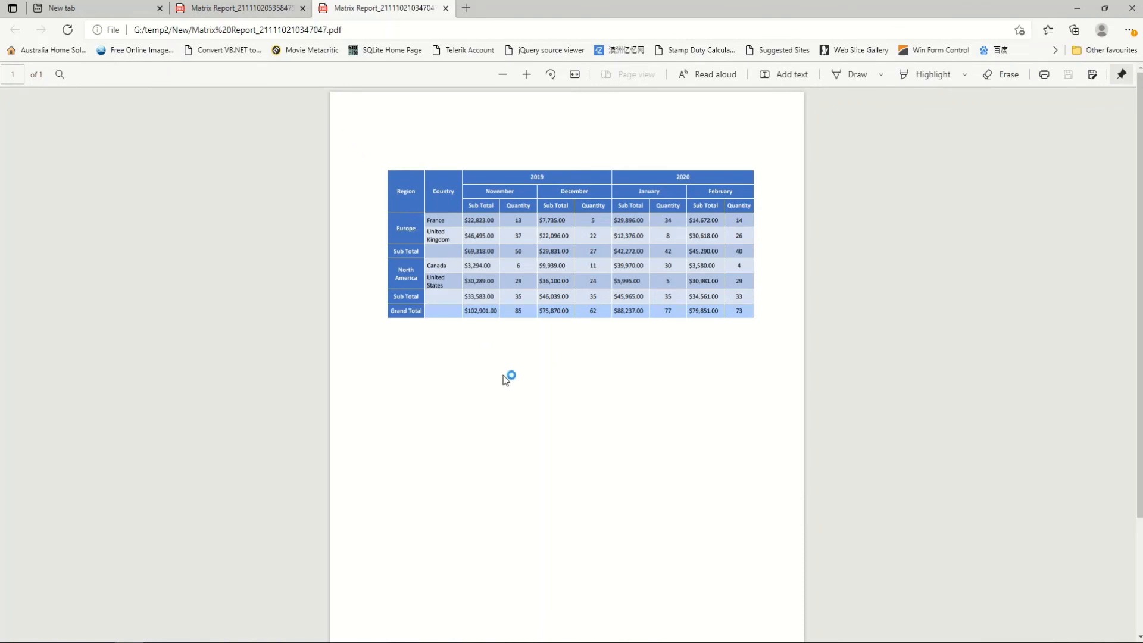
Zoom in to inspect the PDF's rows, month columns, subtotals and grand total, then minimise Edge
key(ctrl+plus)
key(ctrl+plus)
key(ctrl+plus)
key(ctrl+plus)
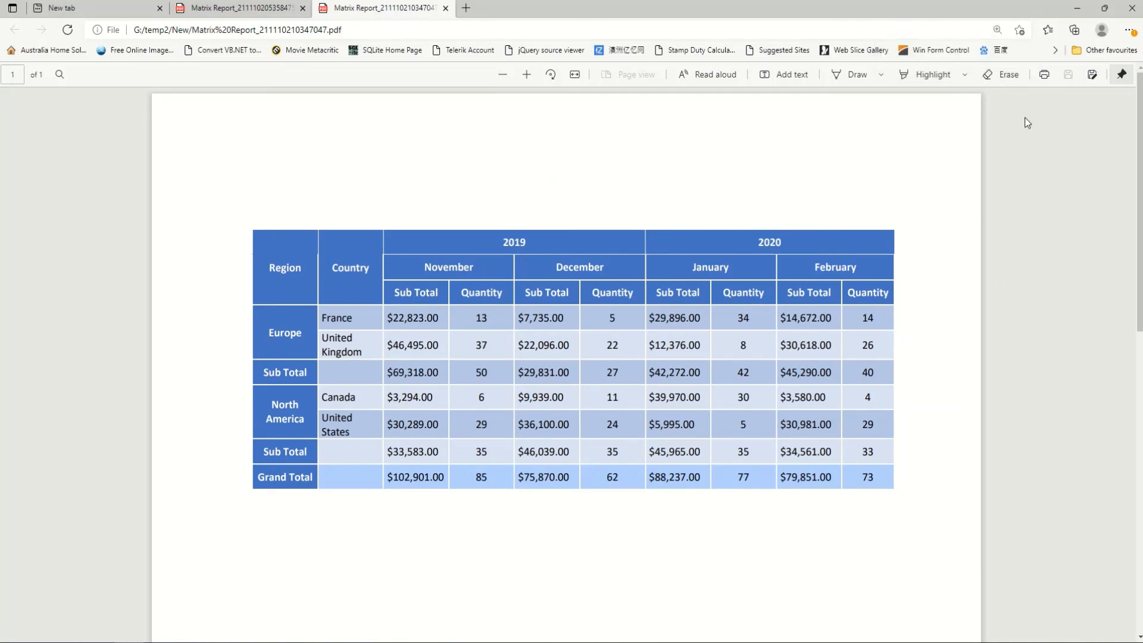
click(1079, 8)
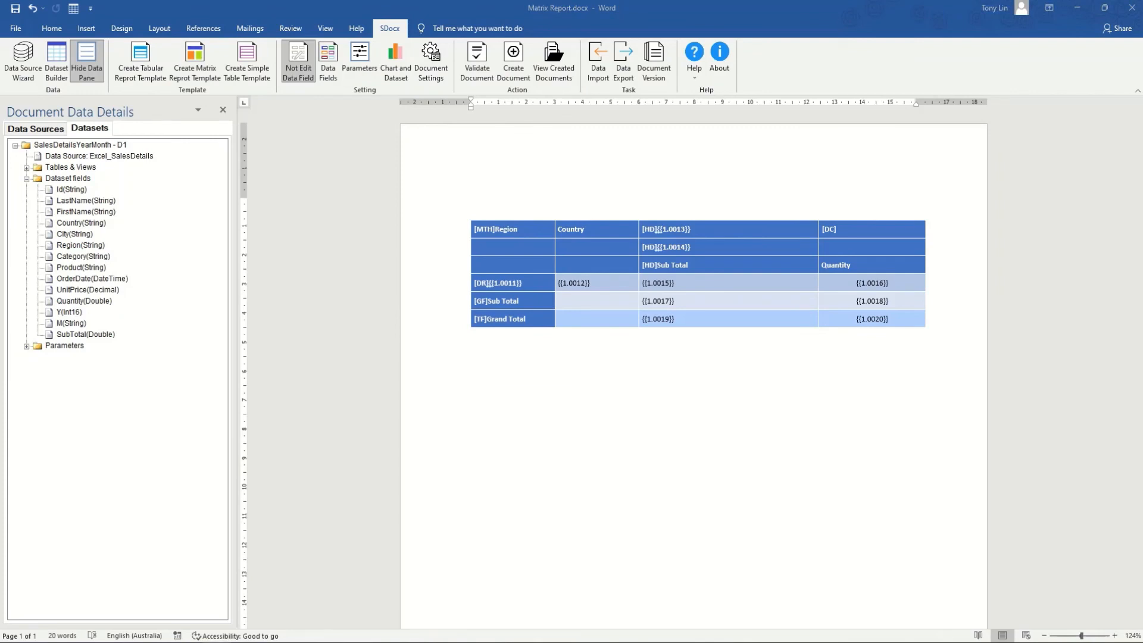
click(520, 438)
double_click(519, 438)
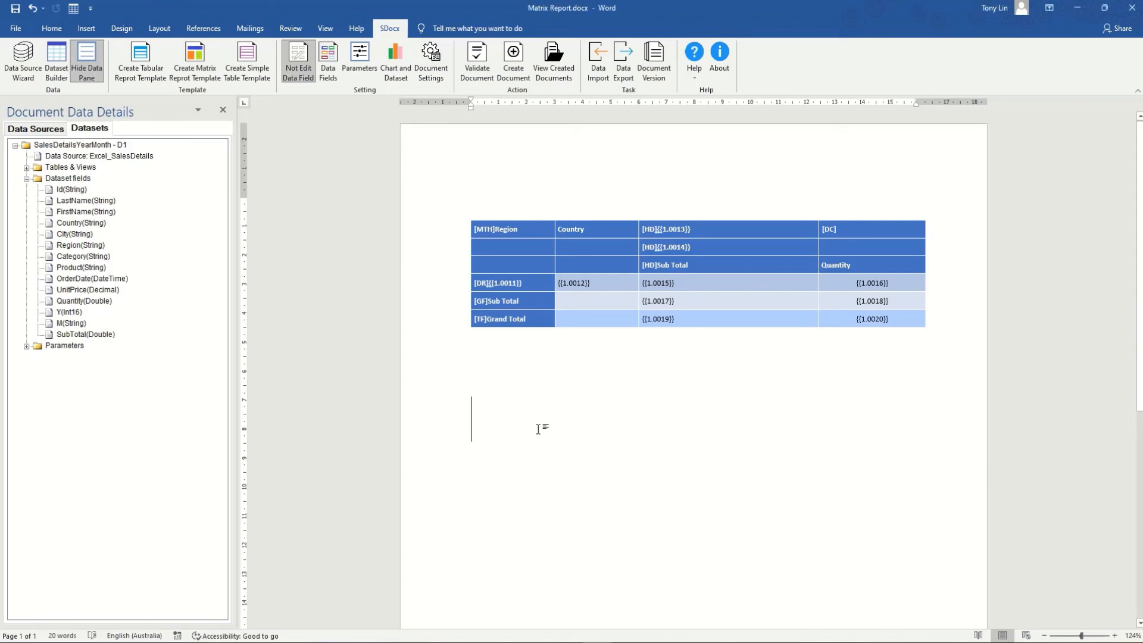
text(https://SmarterDocx.com)
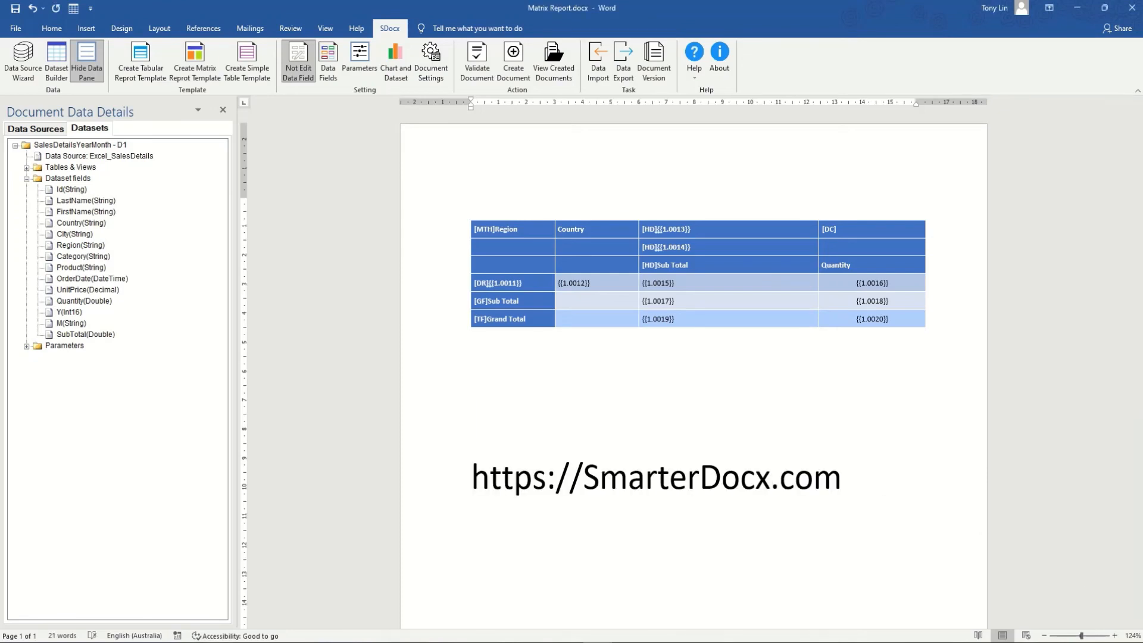